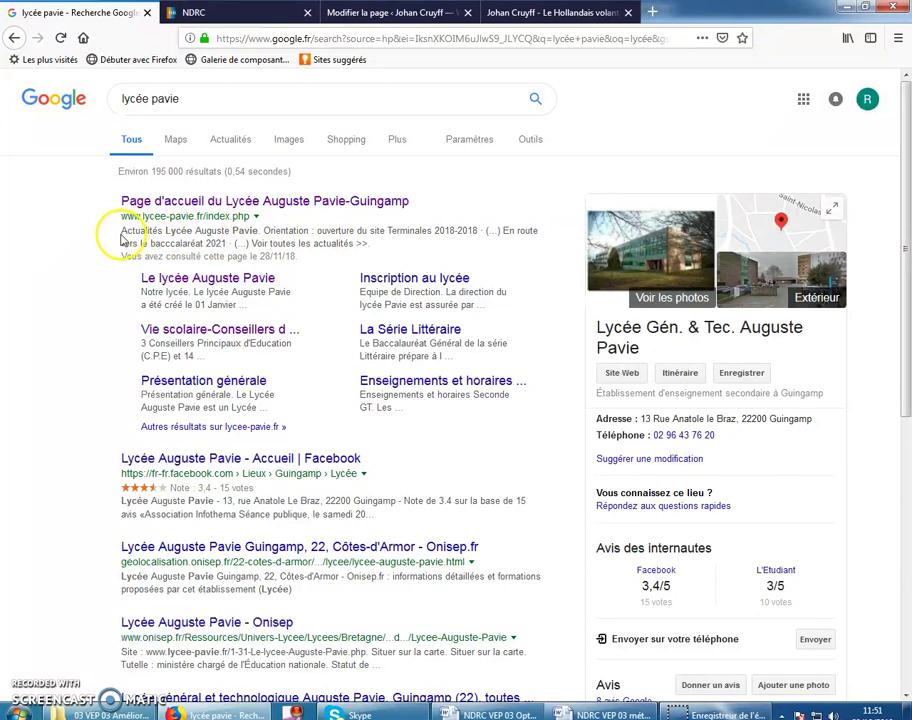
# Examine the Lycée Auguste Pavie search result's description and URL, visit its home page and return to the results.
pyautogui.moveTo(256, 234); pyautogui.dragTo(336, 241)
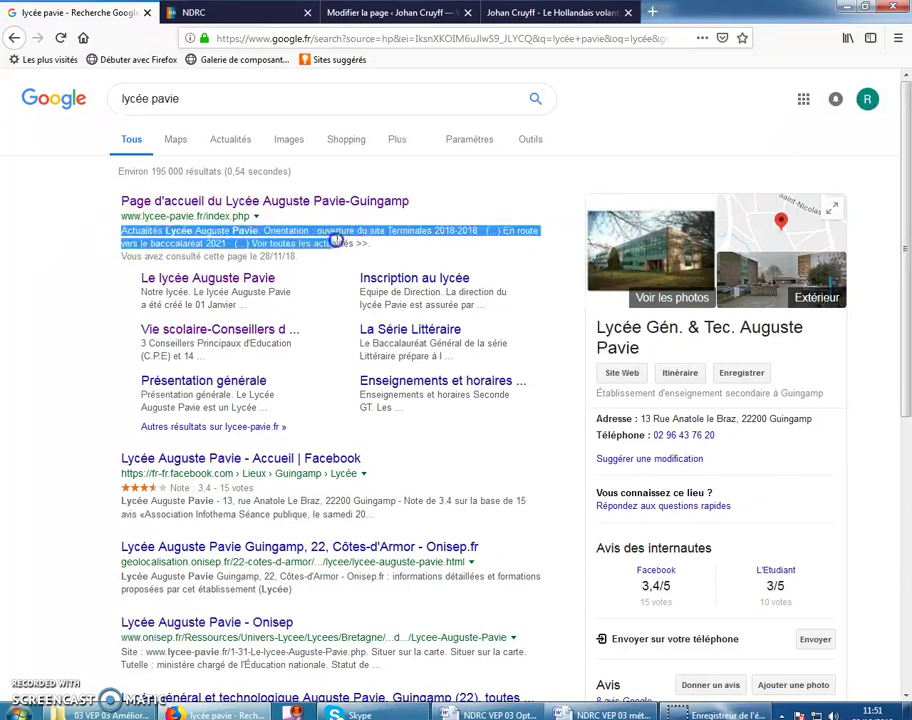
pyautogui.click(113, 218)
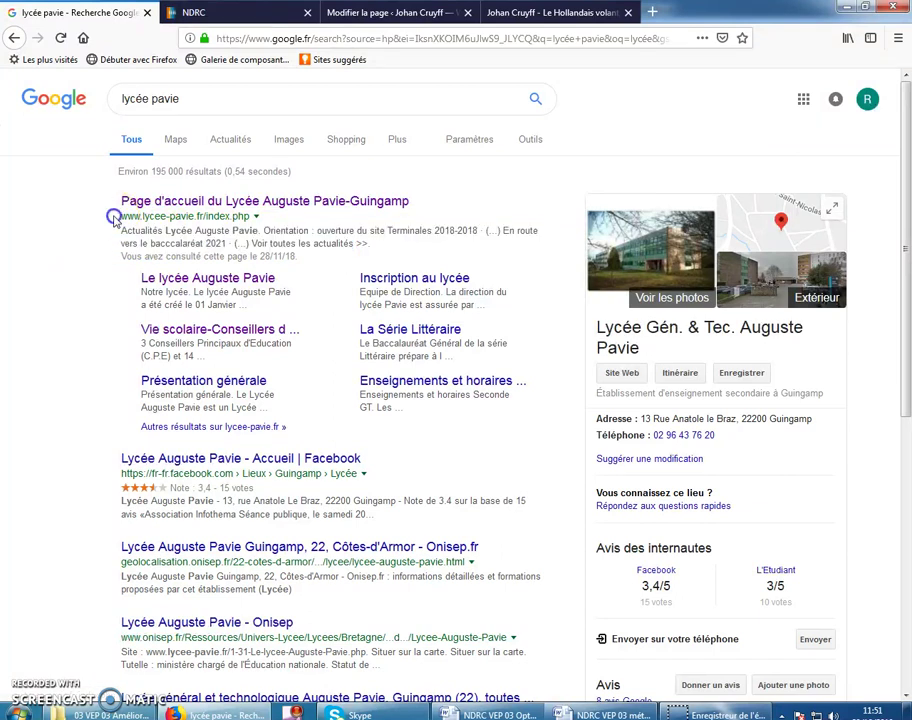
pyautogui.moveTo(119, 218); pyautogui.dragTo(138, 220)
pyautogui.moveTo(201, 219); pyautogui.dragTo(257, 219)
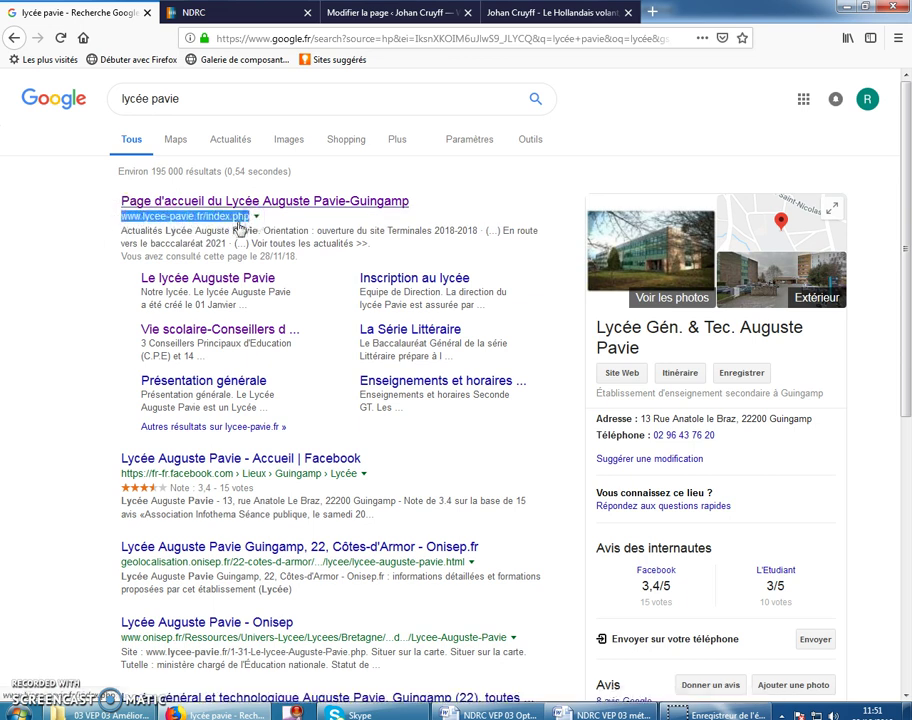
pyautogui.click(217, 228)
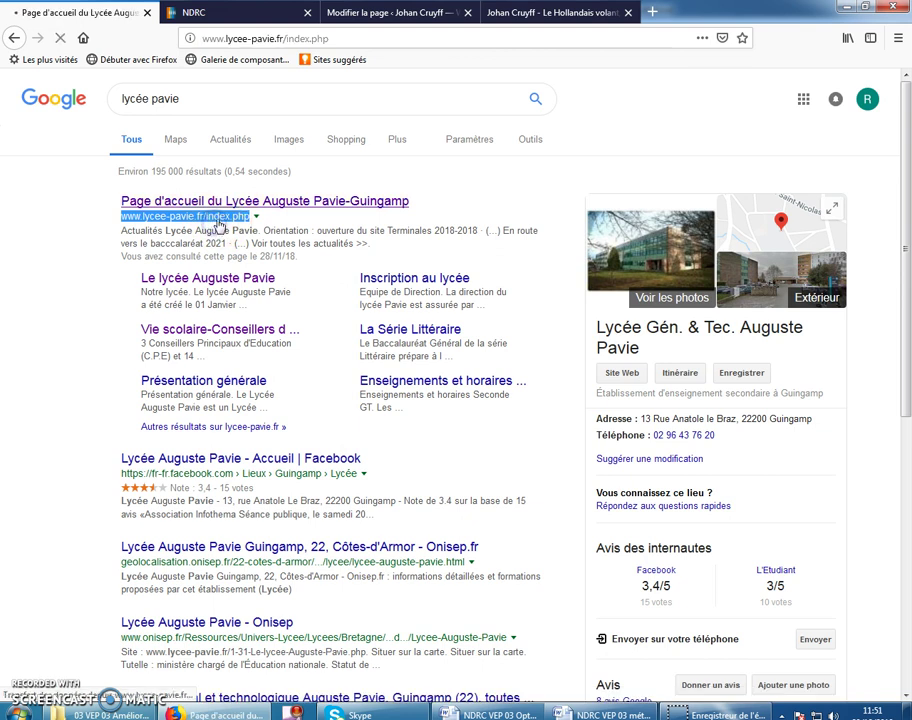
pyautogui.click(14, 38)
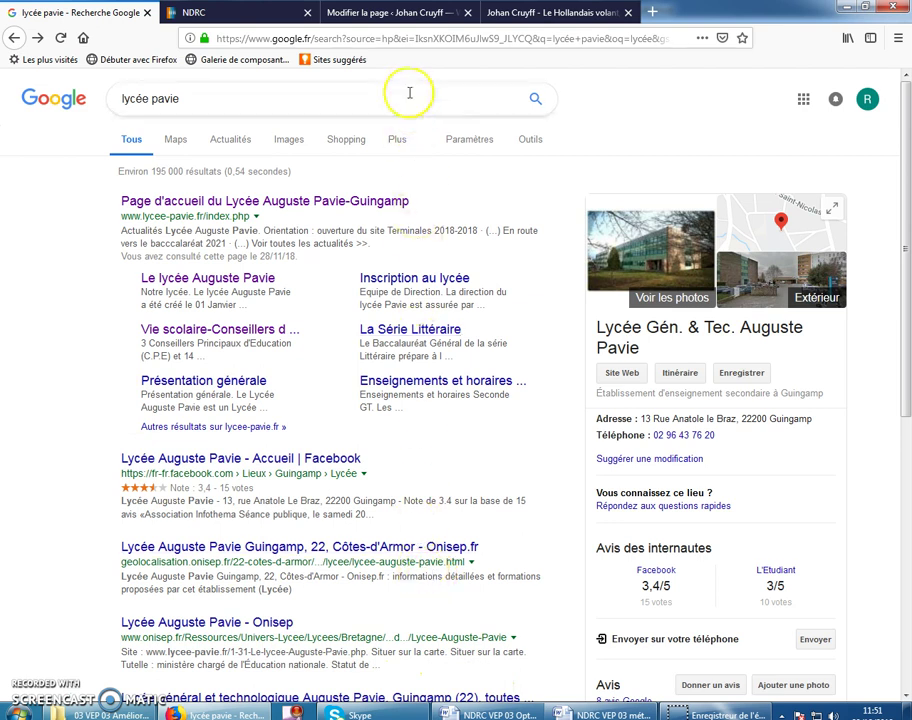
# Switch to the WordPress site and open the page "Les clubs de Yohan Cruyff" for editing from the list of pages.
pyautogui.click(400, 12)
pyautogui.scroll(2, 175, 291)
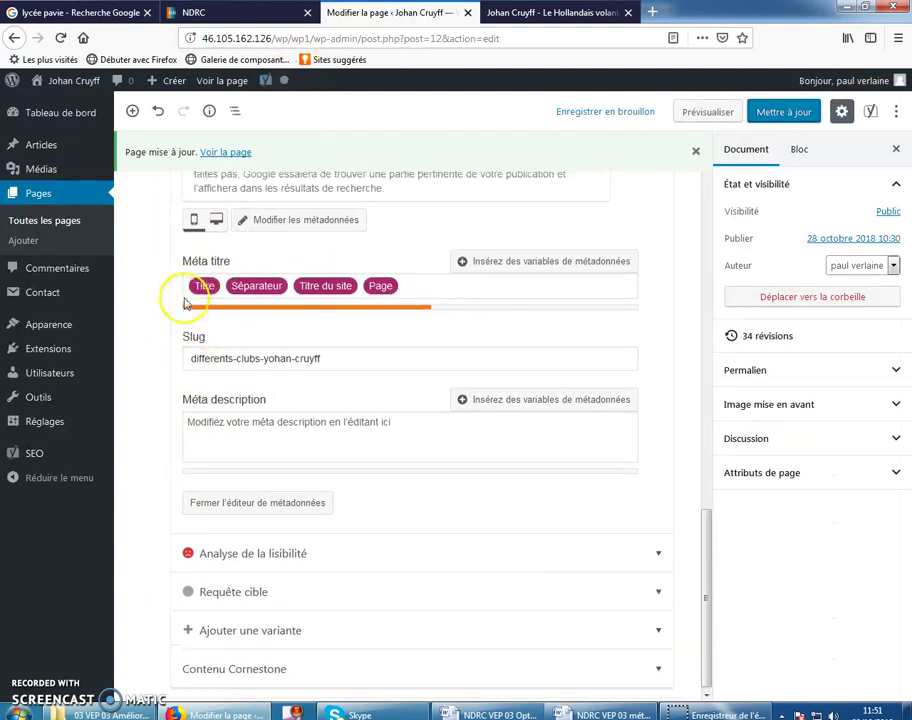
pyautogui.scroll(2, 179, 313)
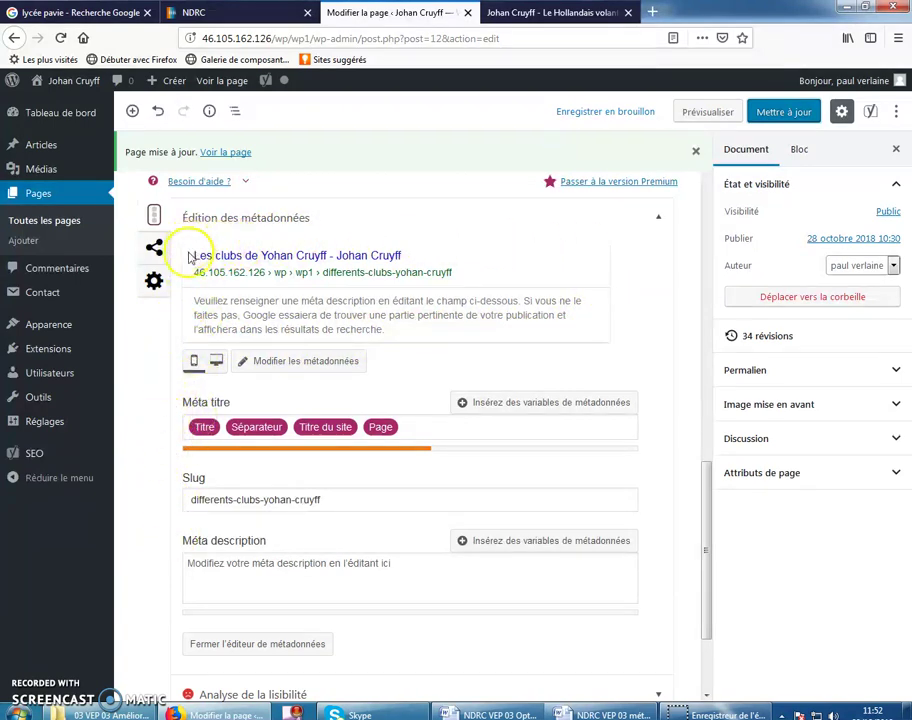
pyautogui.click(43, 194)
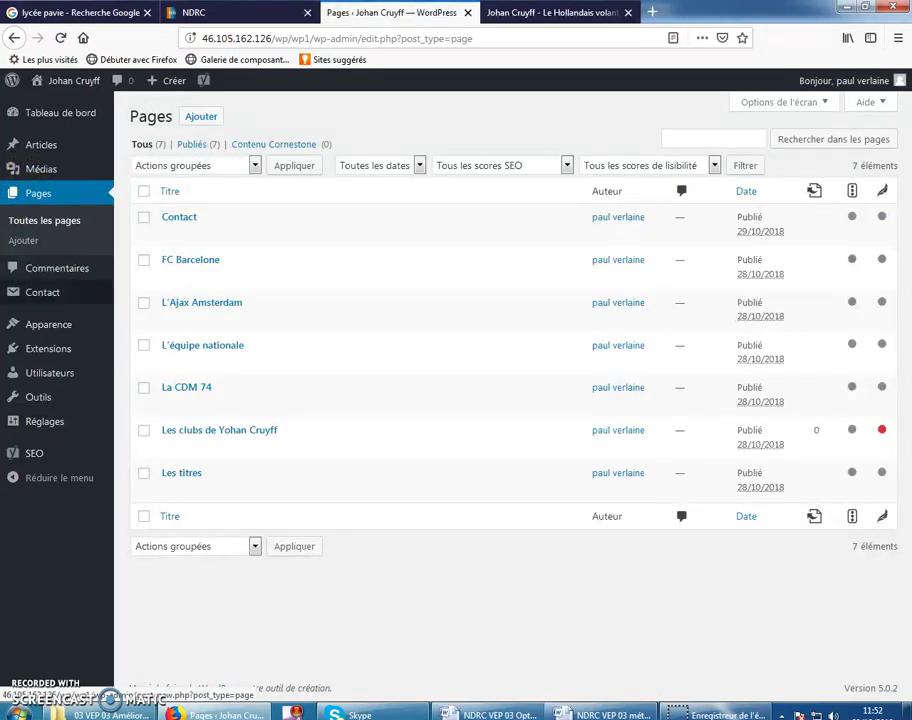
pyautogui.moveTo(40, 458)
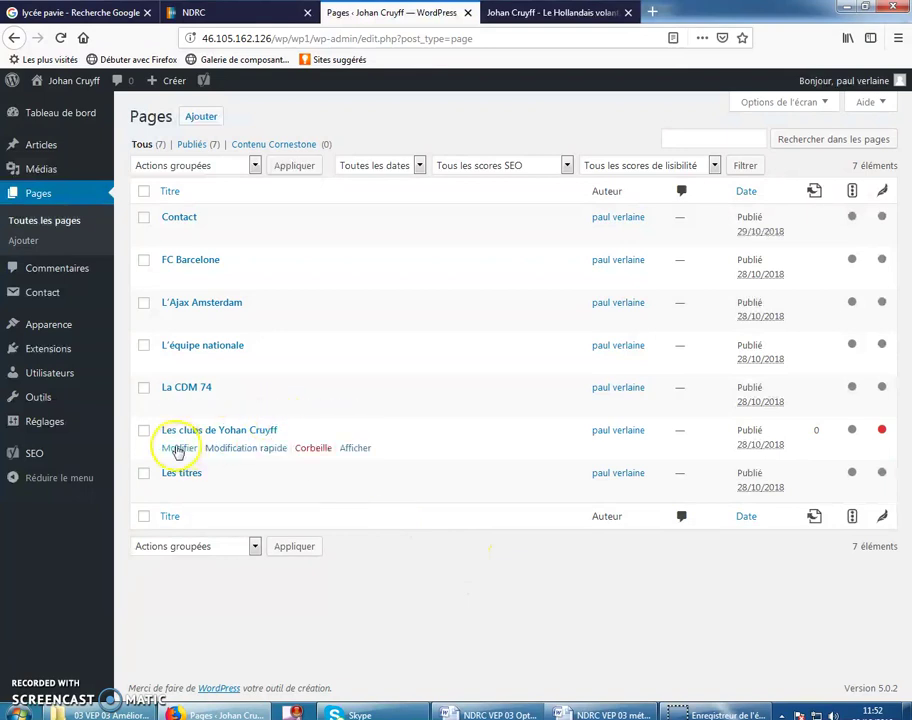
pyautogui.click(175, 449)
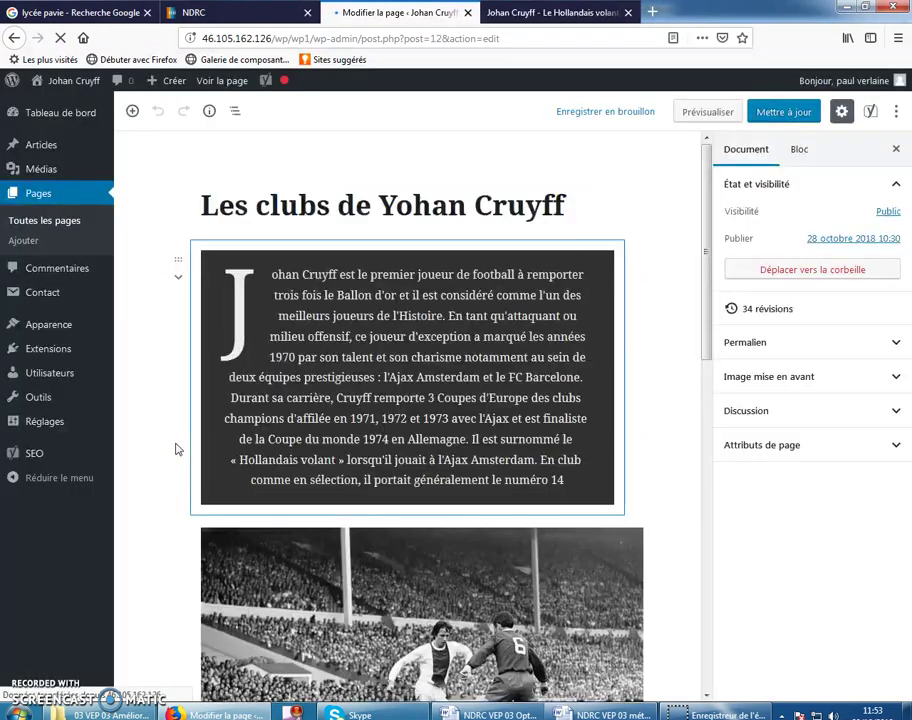
pyautogui.click(289, 208)
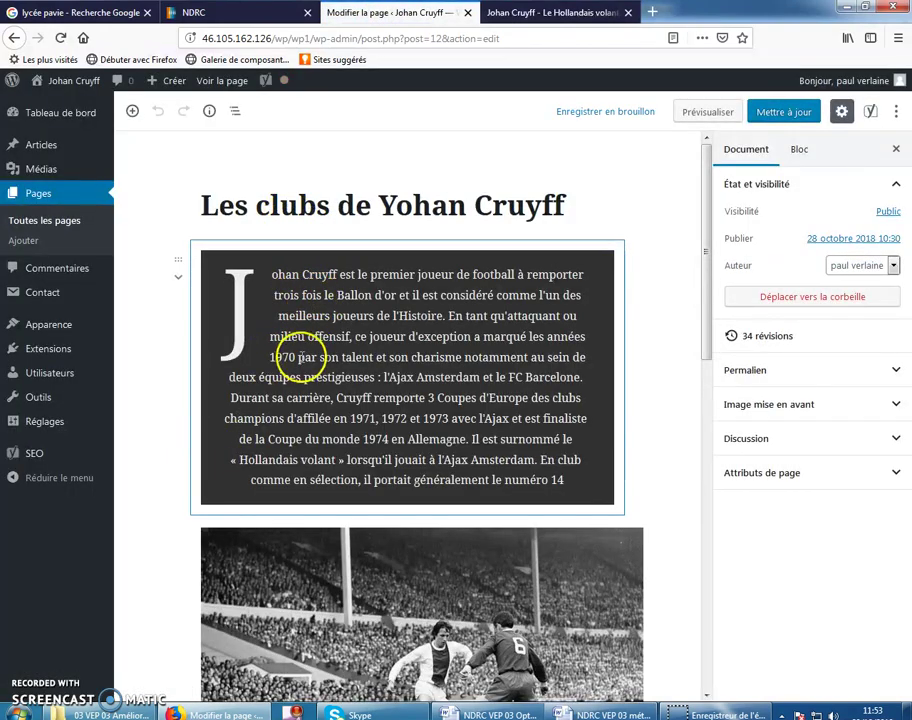
# Open the editor for the meta title, slug and meta description in the page's Yoast SEO metadata section.
pyautogui.scroll(-3, 296, 365)
pyautogui.scroll(-3, 293, 352)
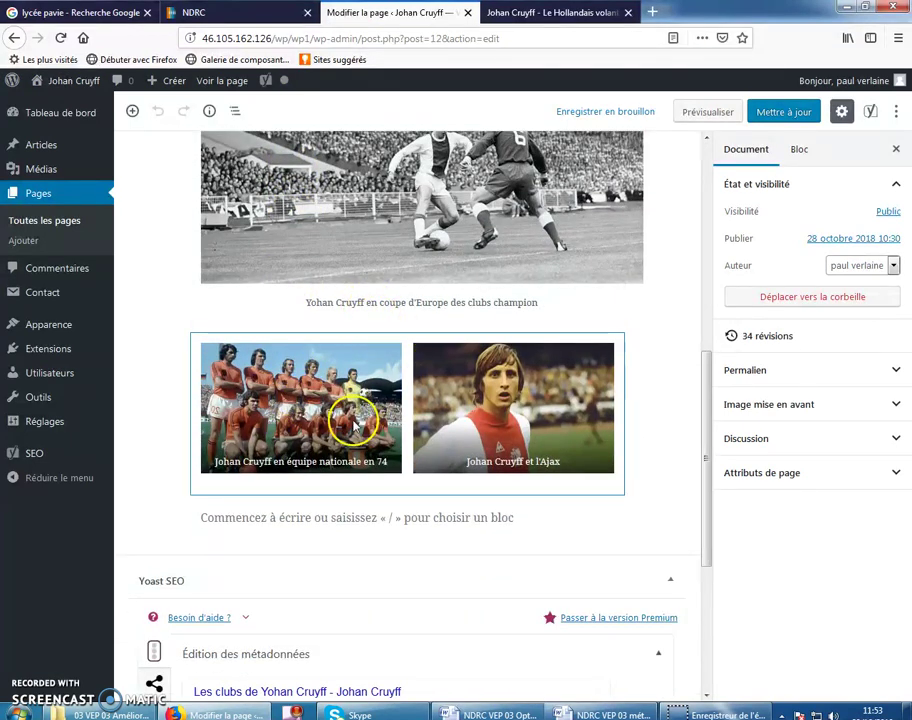
pyautogui.scroll(-2, 312, 450)
pyautogui.scroll(-2, 315, 449)
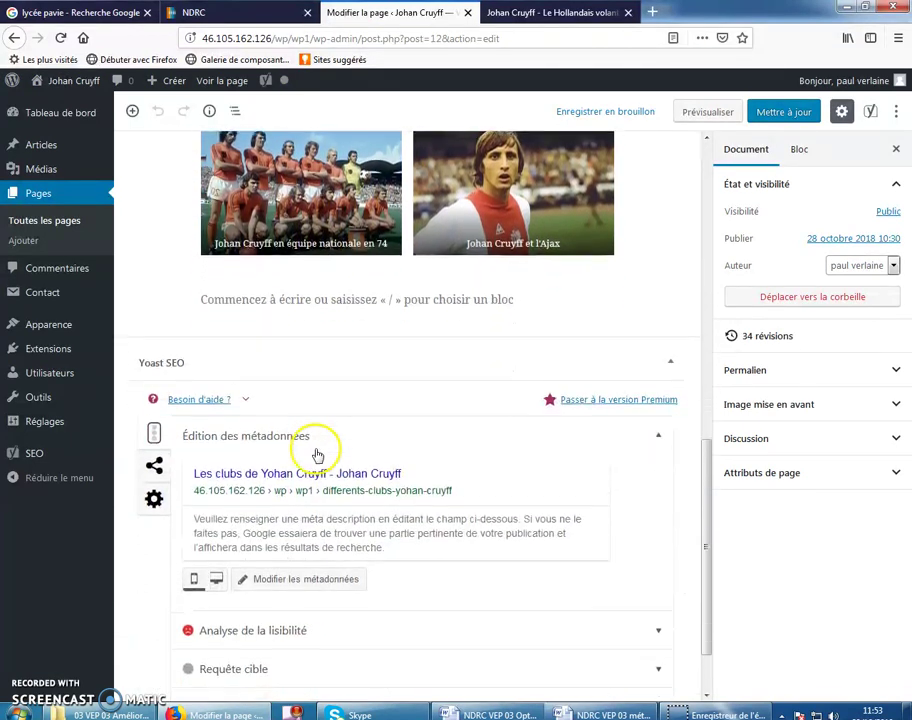
pyautogui.click(240, 364)
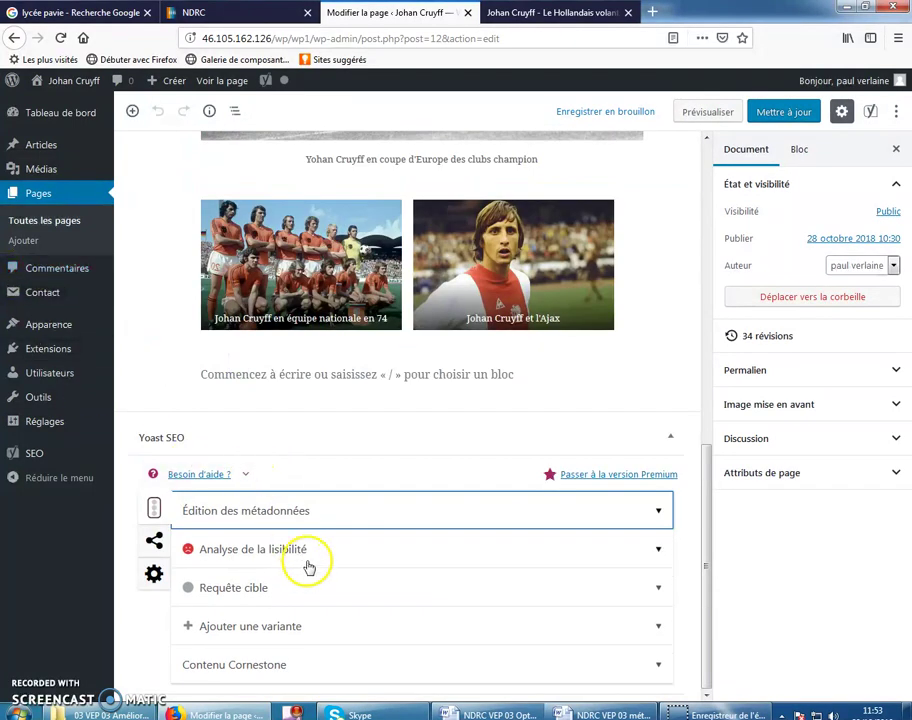
pyautogui.click(248, 512)
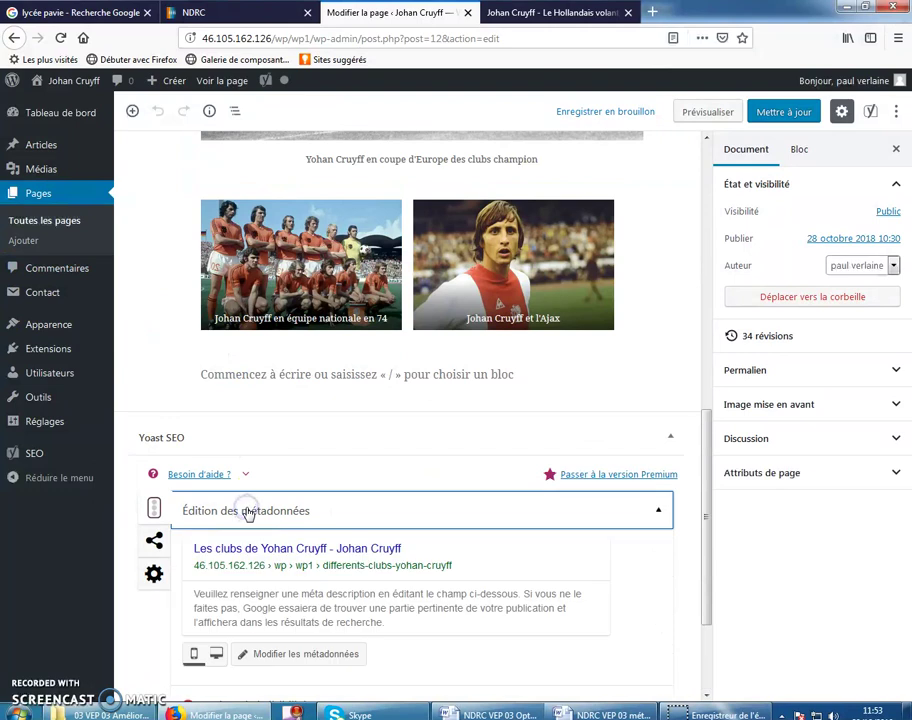
pyautogui.scroll(-2, 220, 500)
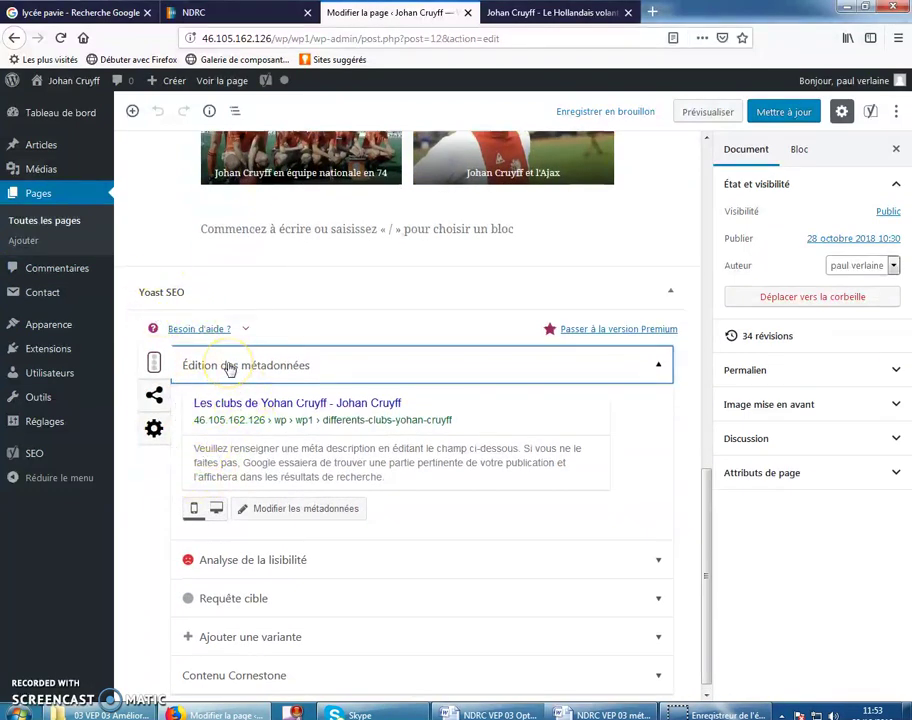
pyautogui.scroll(-1, 230, 369)
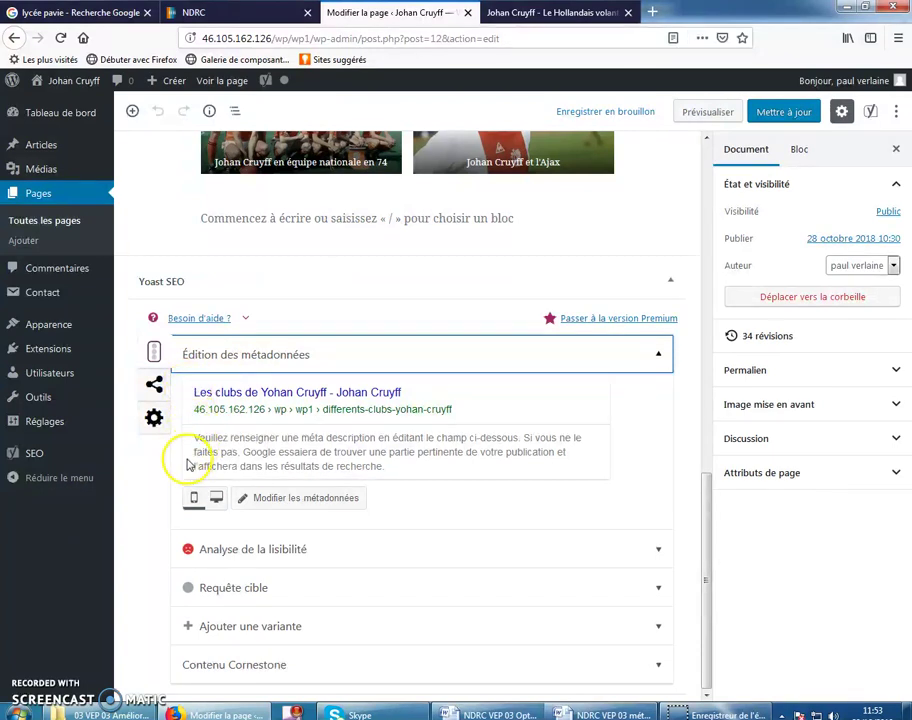
pyautogui.click(272, 498)
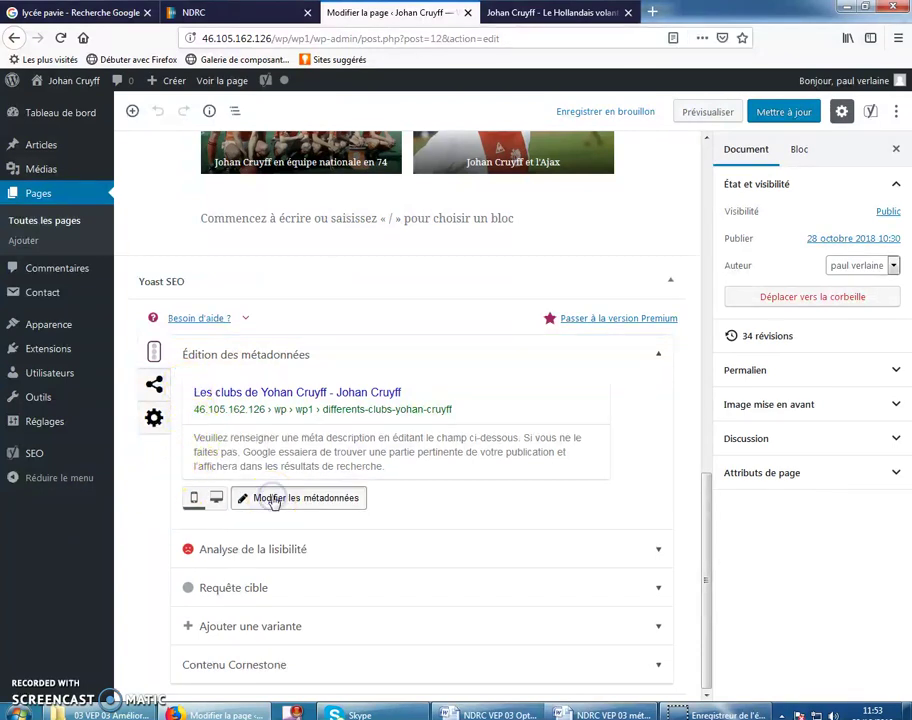
pyautogui.scroll(-3, 271, 505)
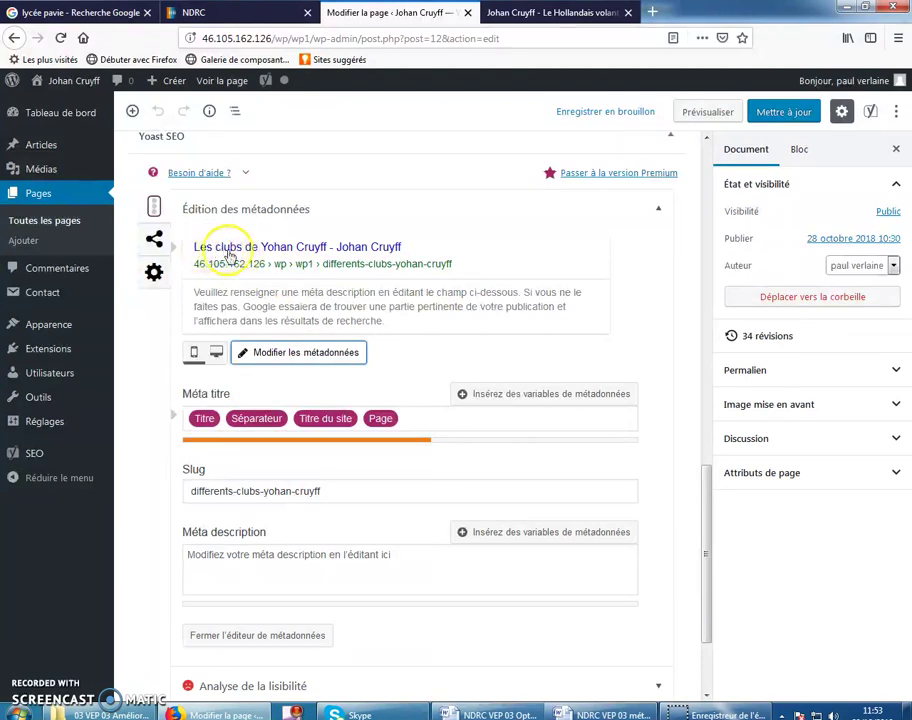
pyautogui.moveTo(694, 495)
pyautogui.mouseDown()
pyautogui.moveTo(691, 172)
pyautogui.moveTo(706, 316)
pyautogui.moveTo(704, 490)
pyautogui.mouseUp()
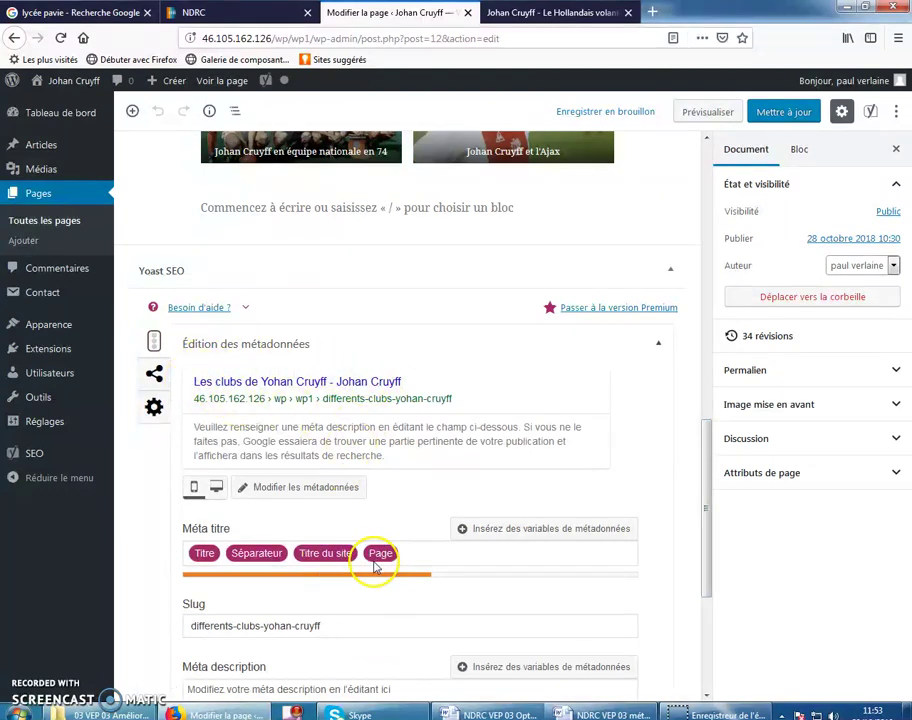
pyautogui.scroll(-1, 245, 566)
pyautogui.scroll(-1, 248, 565)
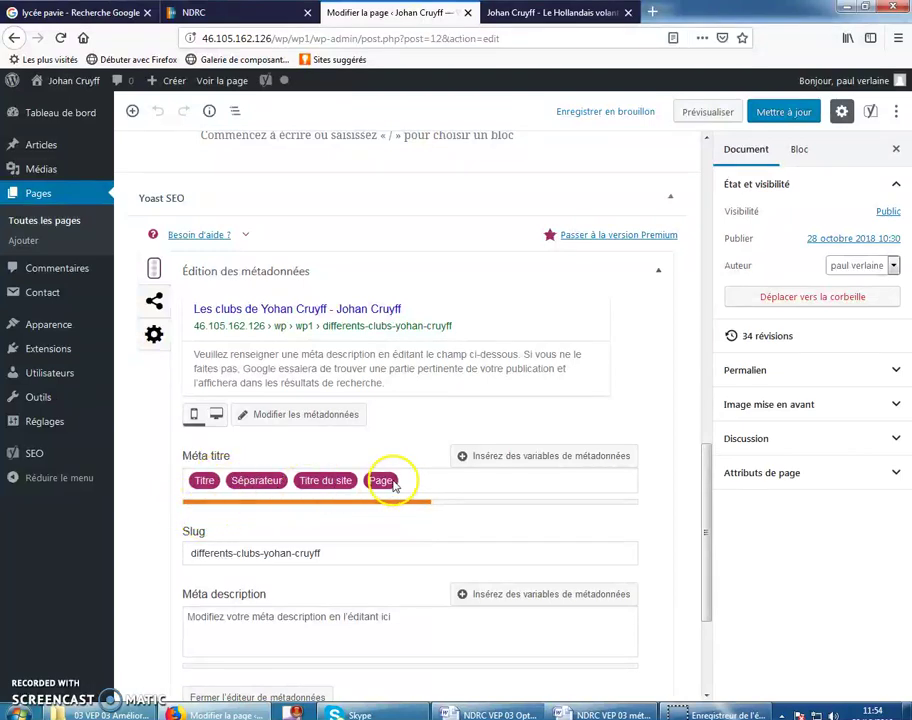
pyautogui.click(509, 458)
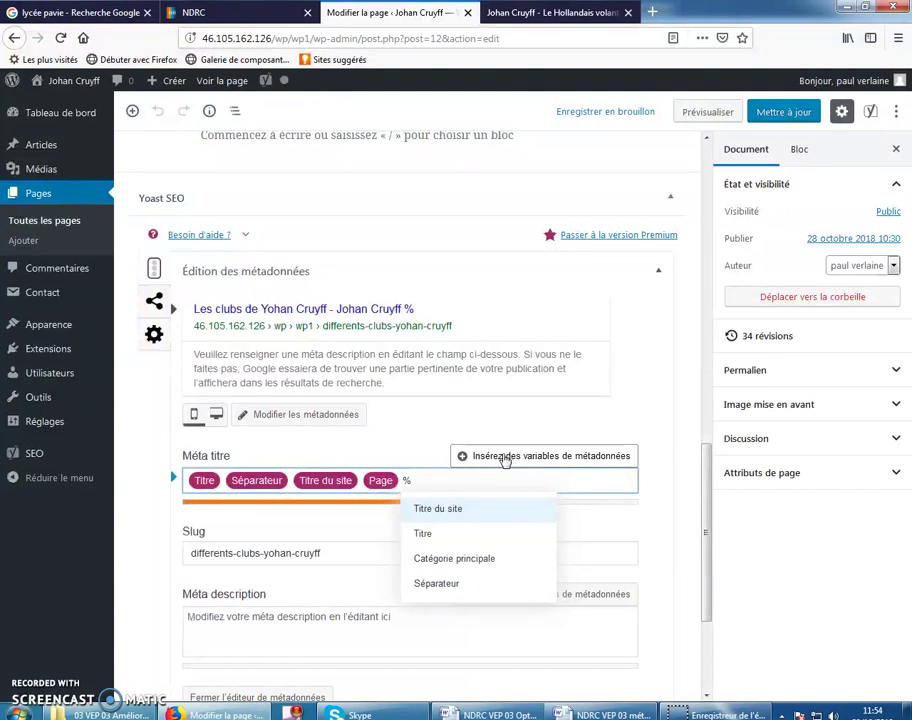
pyautogui.click(497, 462)
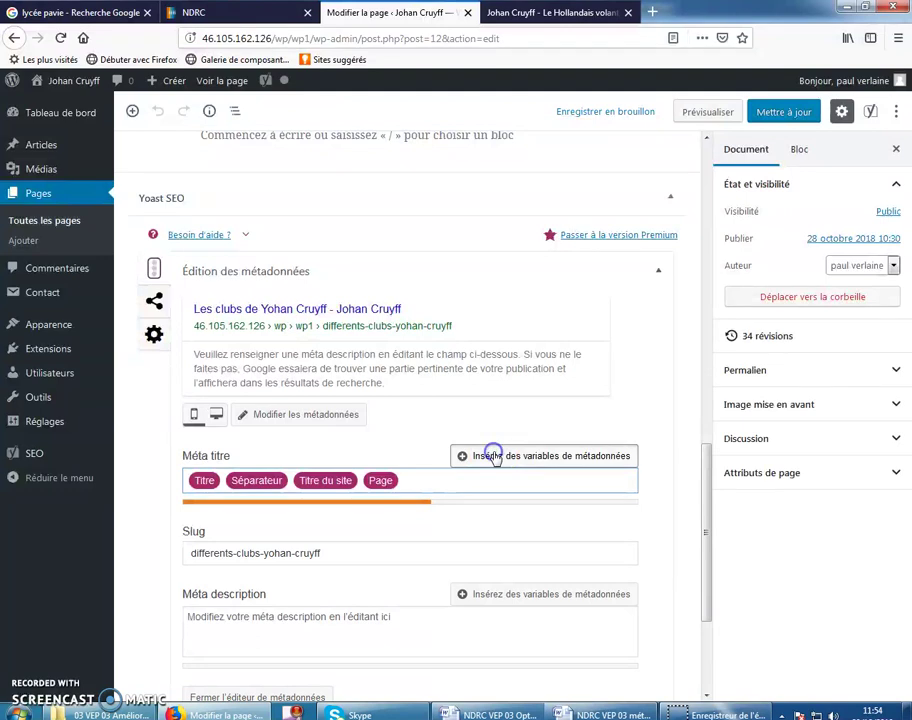
pyautogui.click(495, 458)
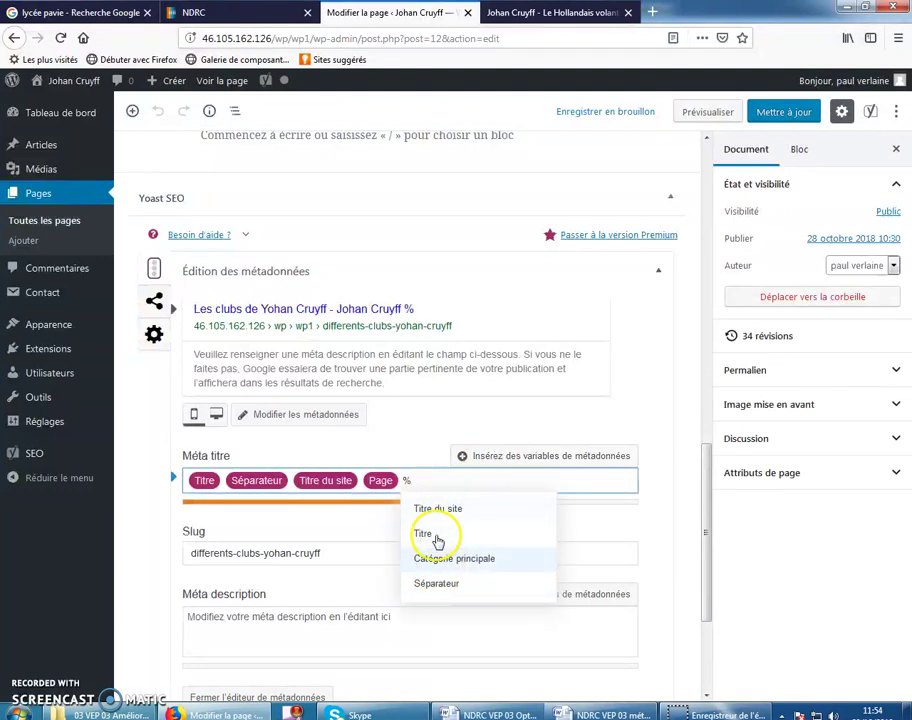
pyautogui.press('BackSpace')
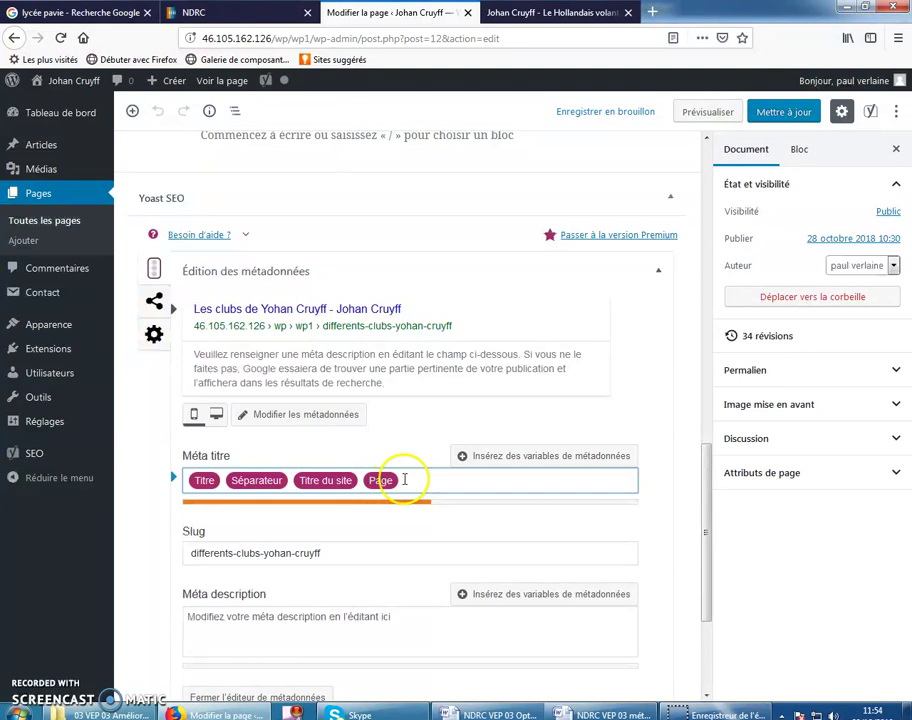
# Remove the Page and Titre du site variables from the meta title.
pyautogui.click(382, 481)
pyautogui.press('BackSpace')
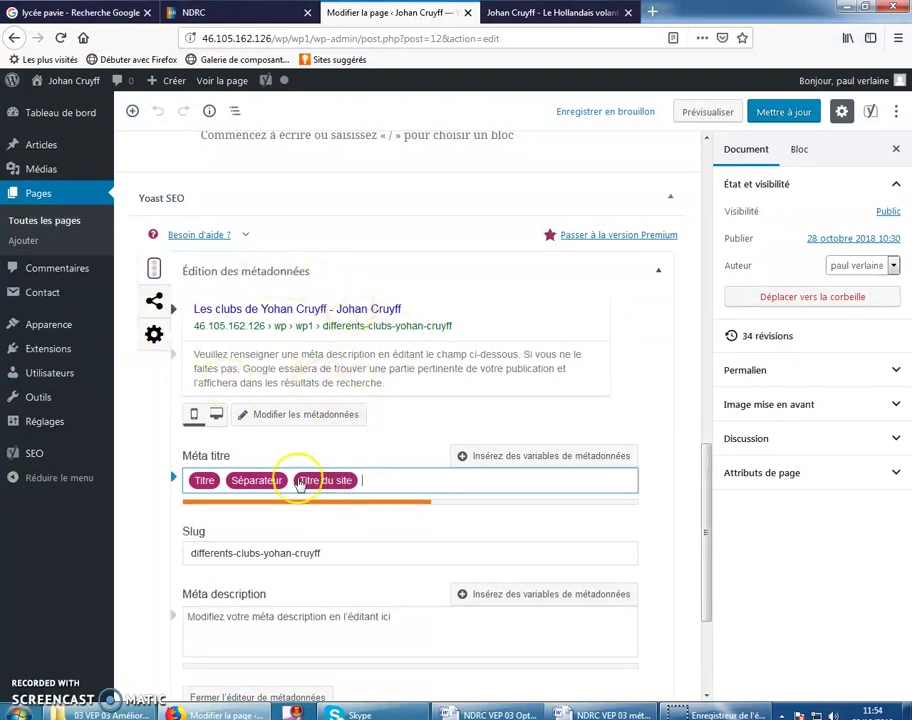
pyautogui.click(318, 482)
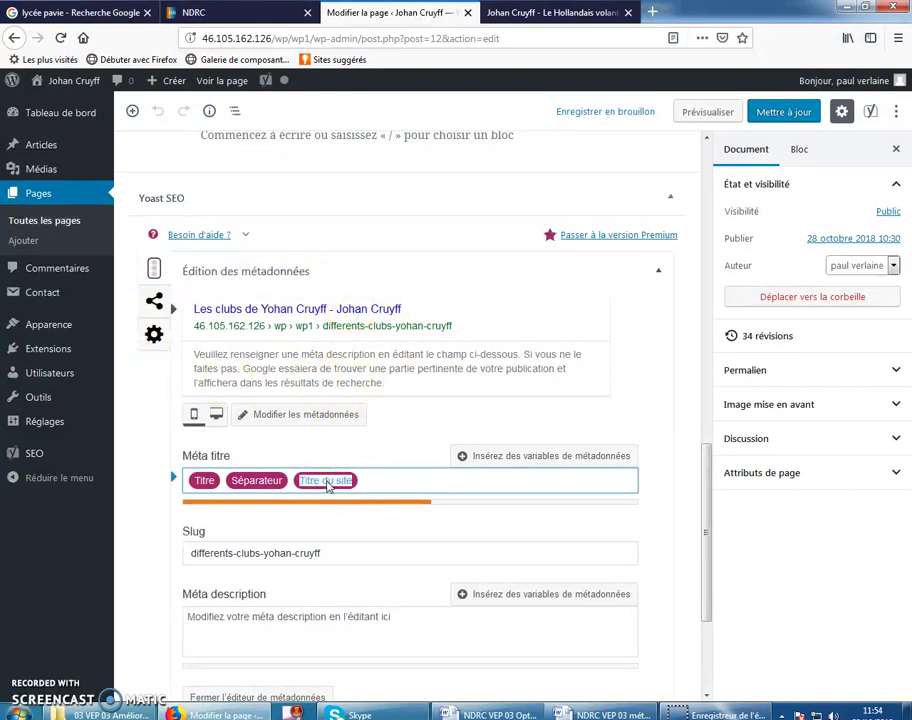
pyautogui.press('BackSpace')
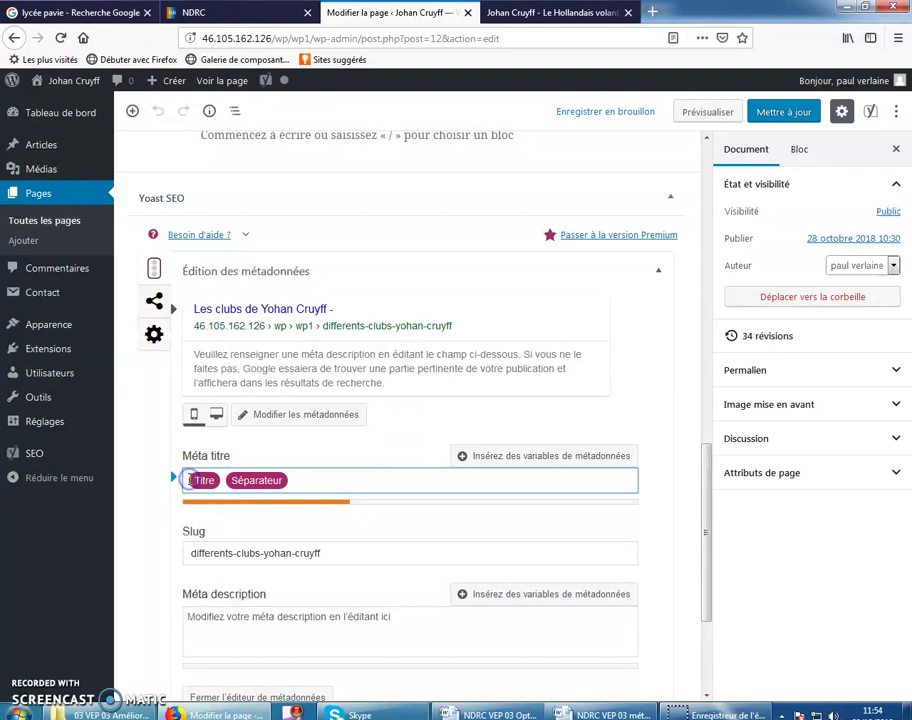
# Insert the Titre du site variable at the beginning of the meta title, before Titre.
pyautogui.rightClick(190, 480)
pyautogui.press('Escape')
pyautogui.click(490, 456)
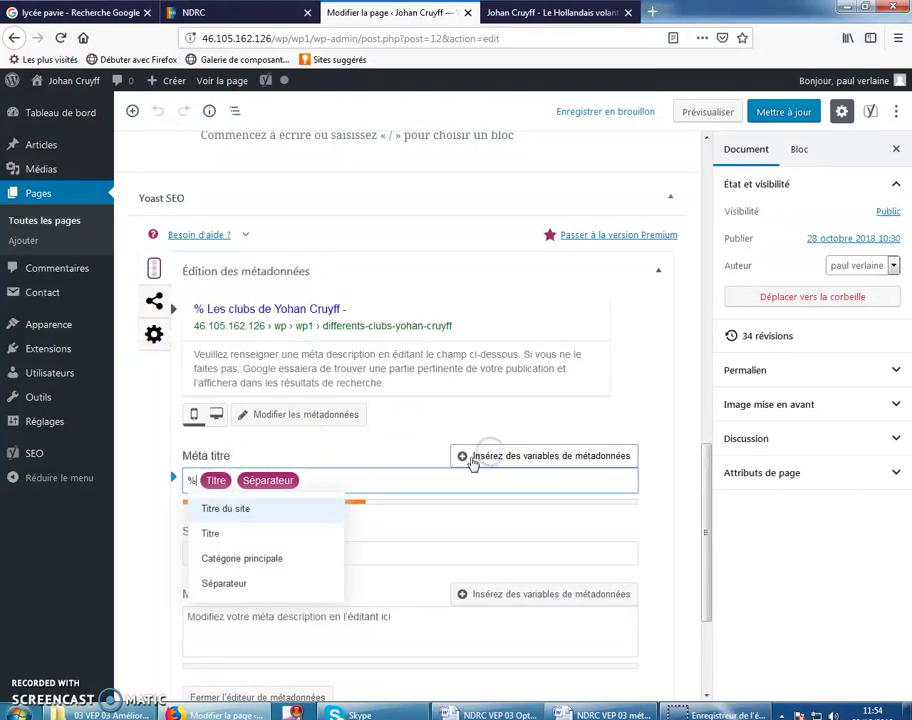
pyautogui.click(237, 511)
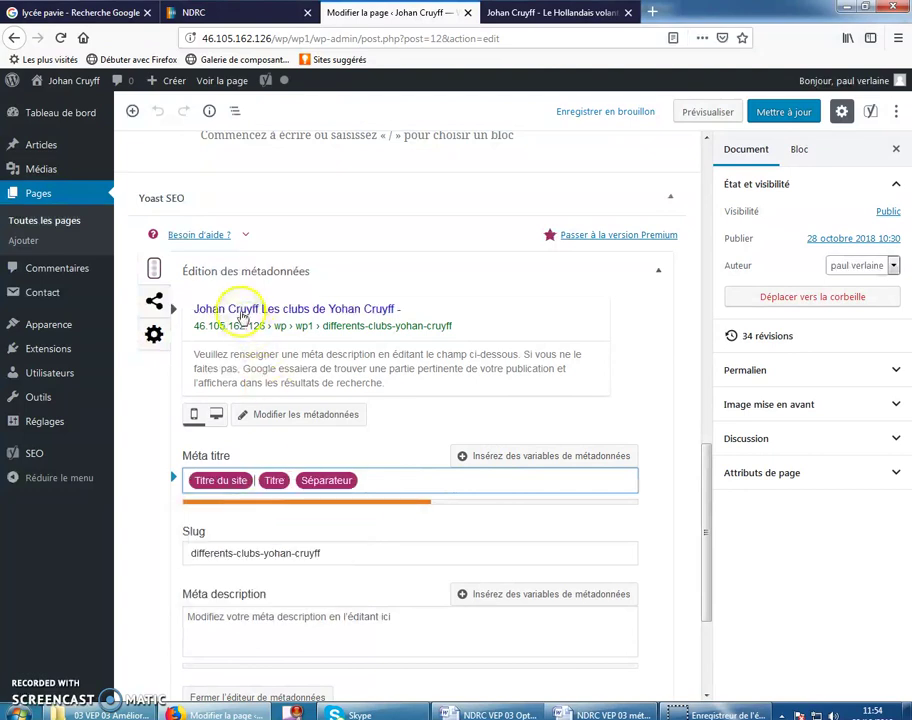
# Move the separator in the meta title by deleting the trailing Séparateur and inserting one between Titre du site and Titre.
pyautogui.doubleClick(322, 481)
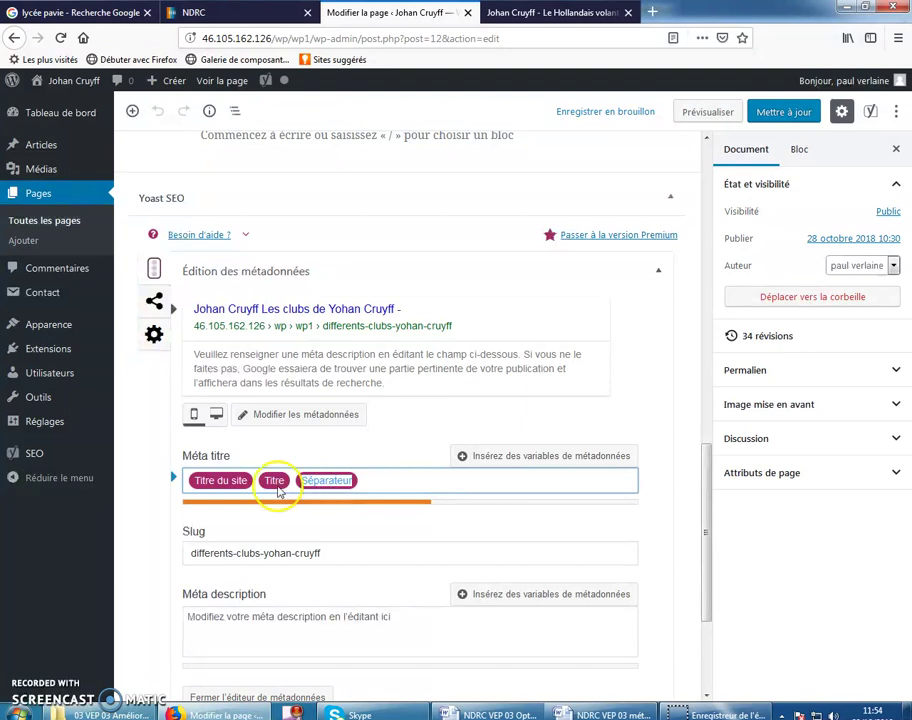
pyautogui.press('BackSpace')
pyautogui.doubleClick(262, 484)
pyautogui.rightClick(258, 480)
pyautogui.click(366, 481)
pyautogui.click(489, 455)
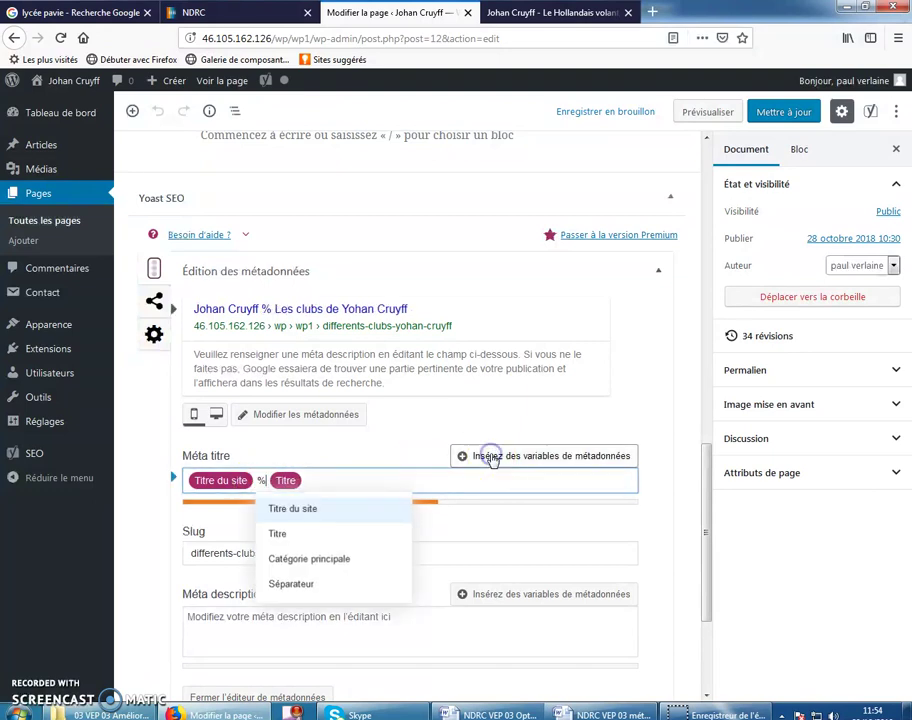
pyautogui.click(297, 583)
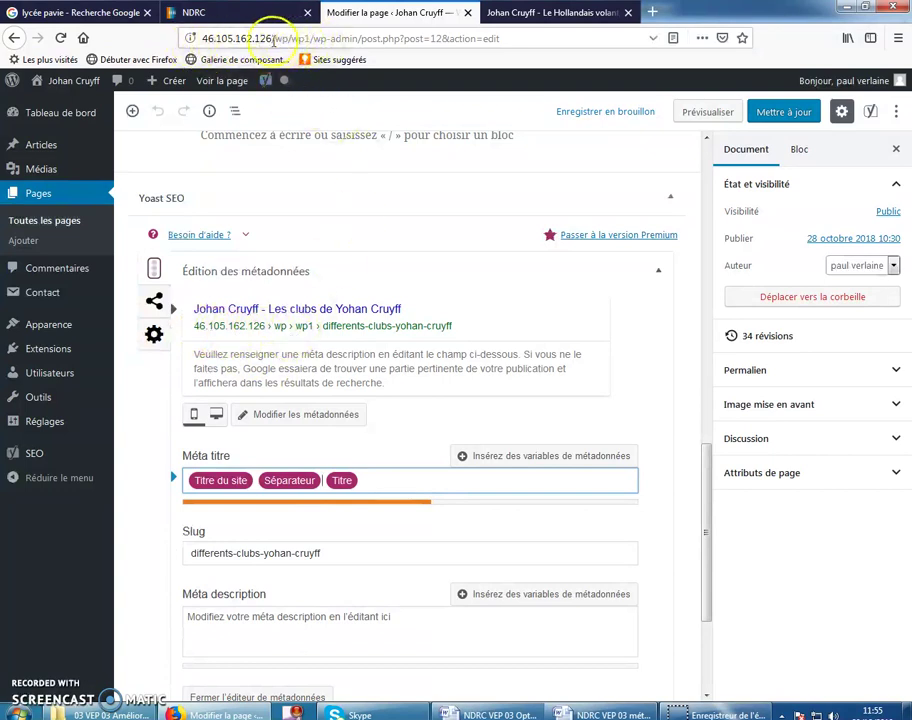
# Highlight the site's base address, 46.105.162.126/wp/wp1, to compare it with the address in the search-result preview.
pyautogui.moveTo(200, 38); pyautogui.dragTo(263, 38)
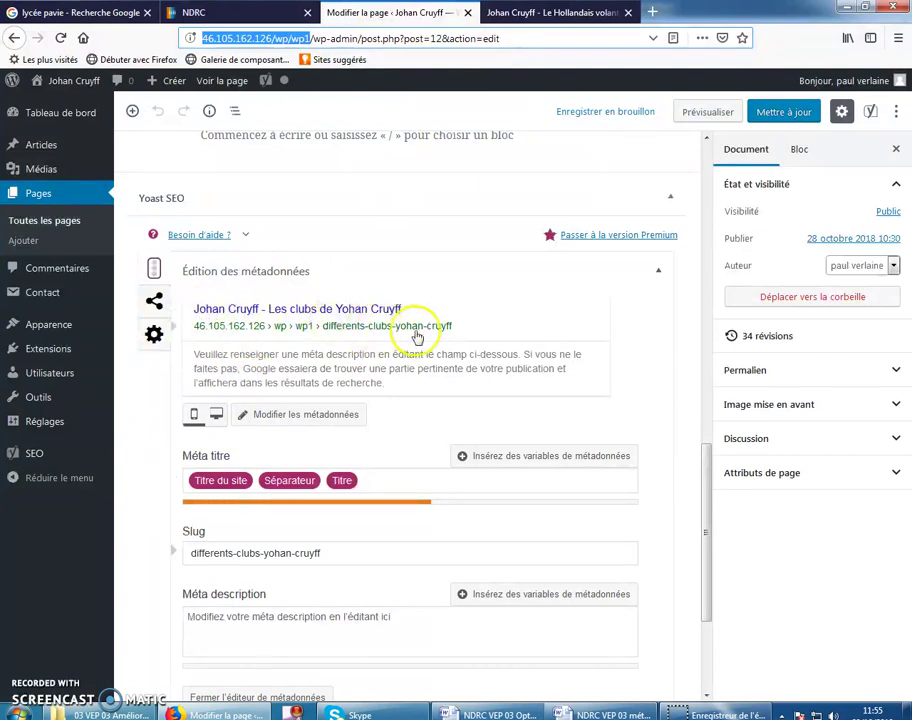
pyautogui.click(310, 490)
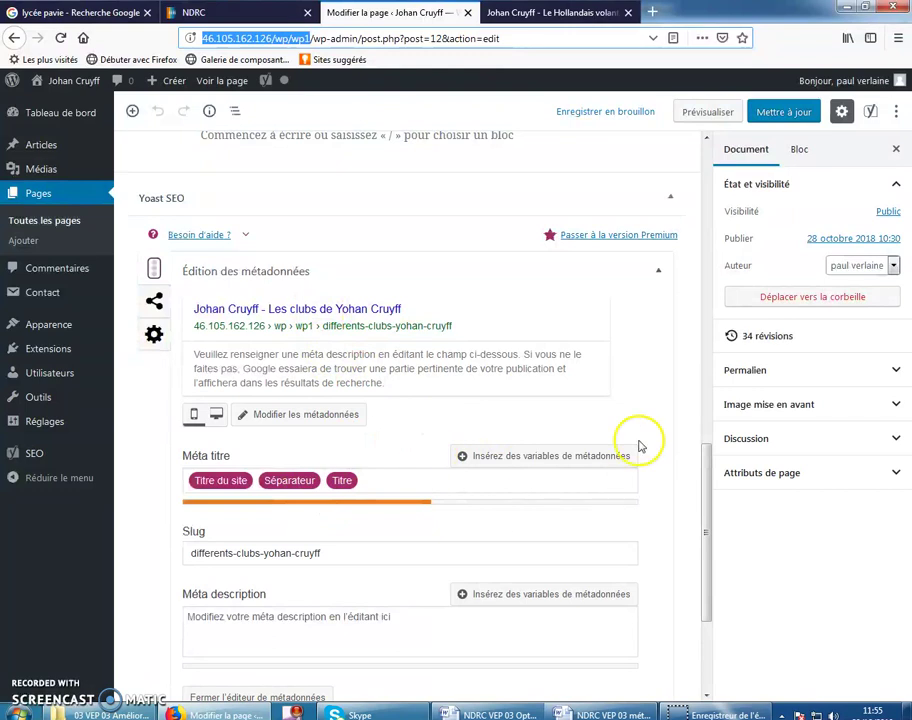
# Change the page title to "Les différents clubs de Yohan Cruyff", correcting its spelling, and check the updated title in the search-result preview.
pyautogui.moveTo(706, 472); pyautogui.dragTo(687, 168)
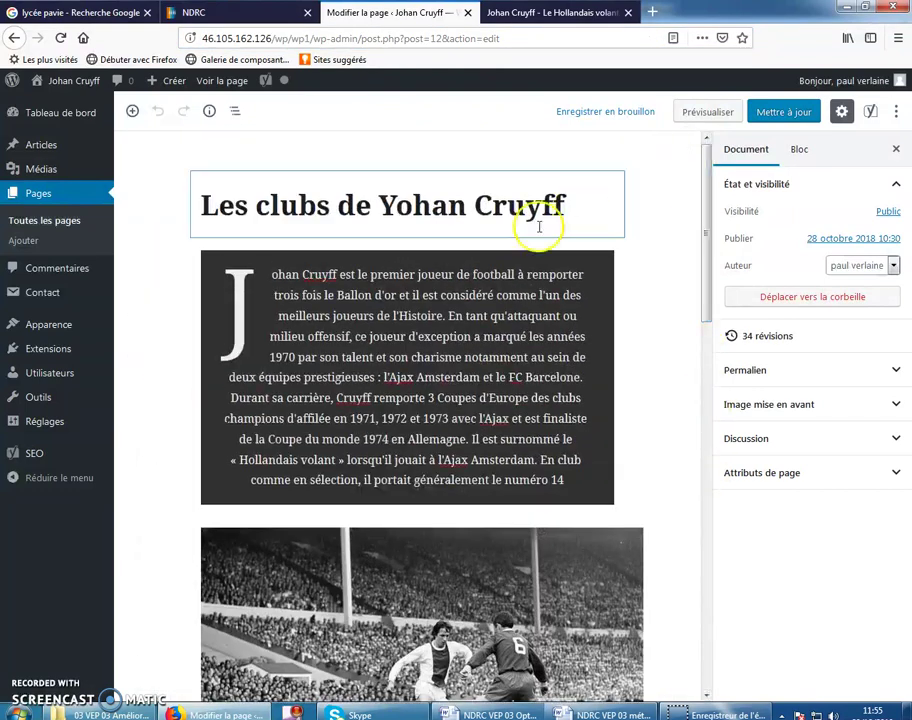
pyautogui.click(257, 206)
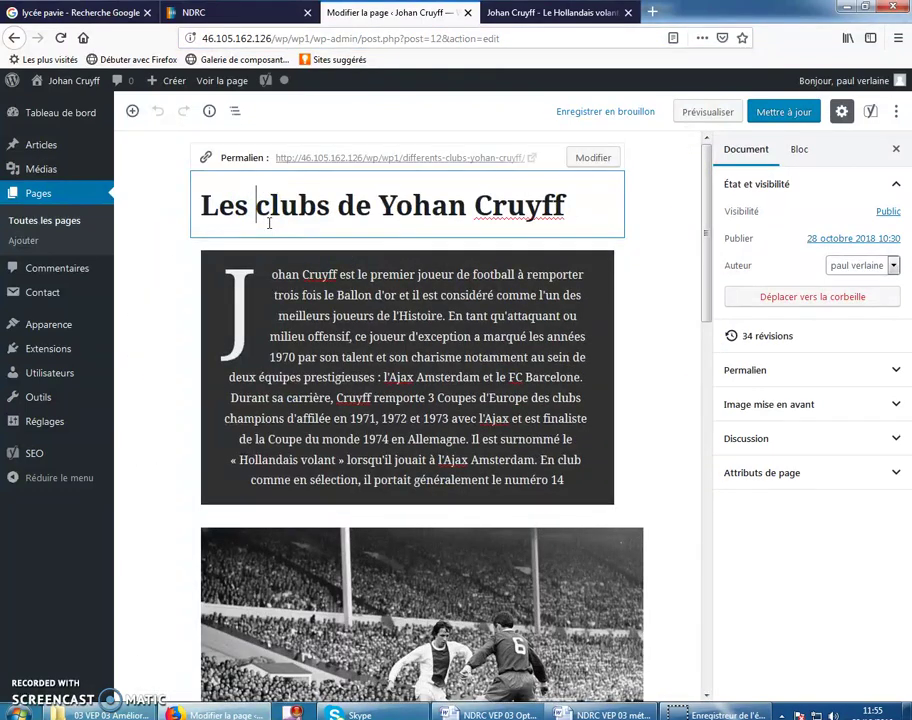
pyautogui.write('différetns')
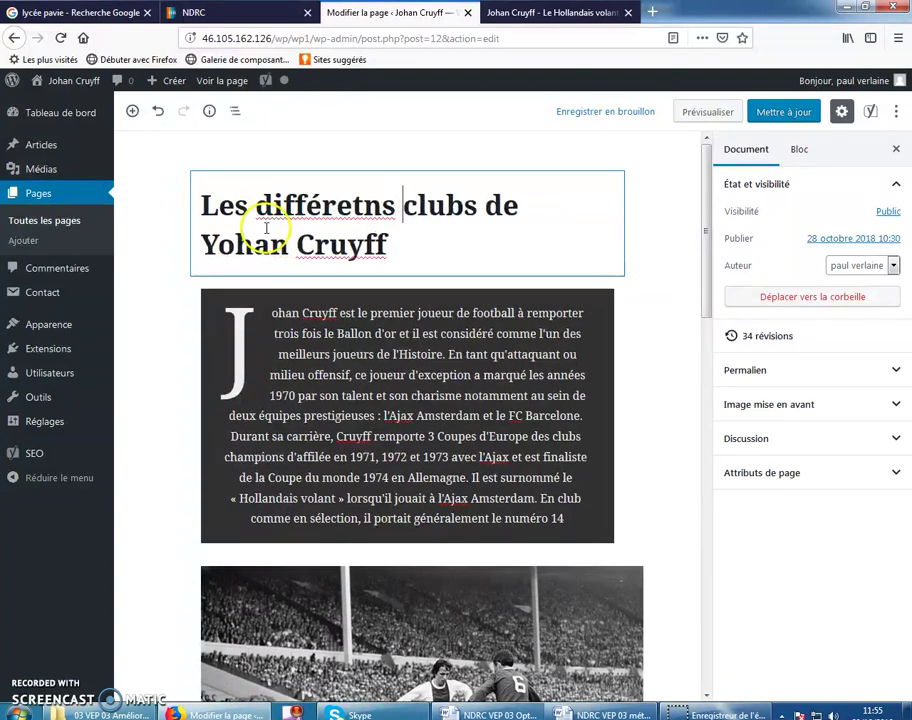
pyautogui.rightClick(310, 205)
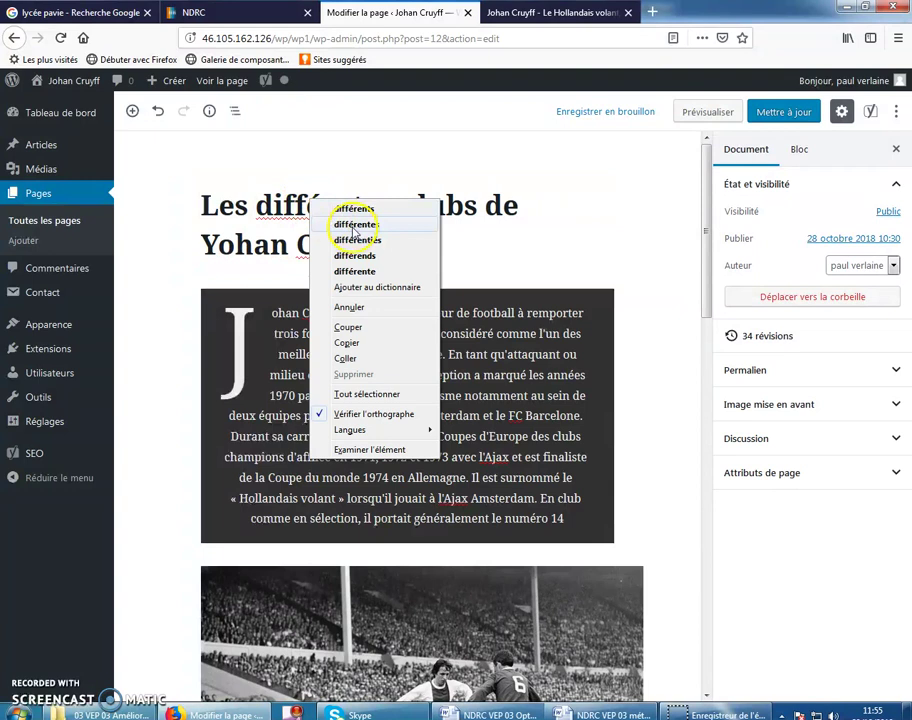
pyautogui.click(354, 208)
pyautogui.scroll(-3, 326, 300)
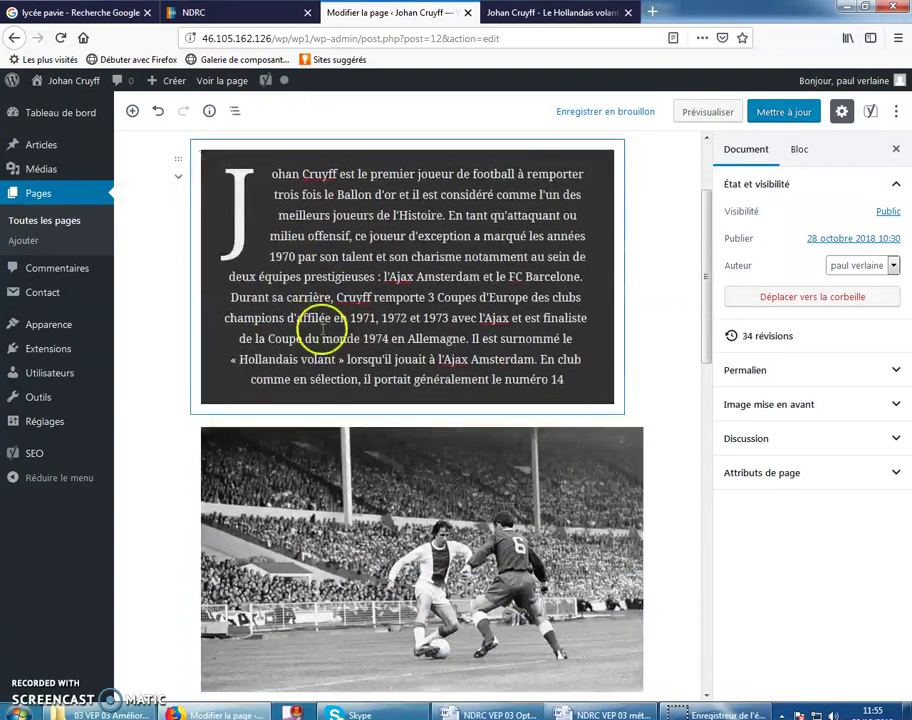
pyautogui.scroll(-10, 322, 330)
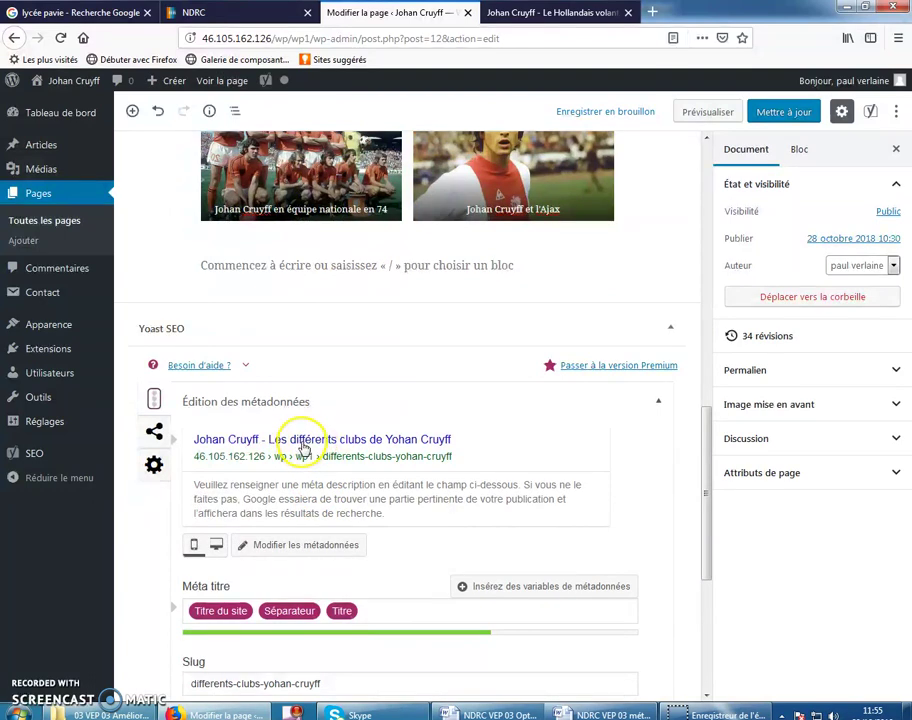
pyautogui.scroll(-1, 290, 480)
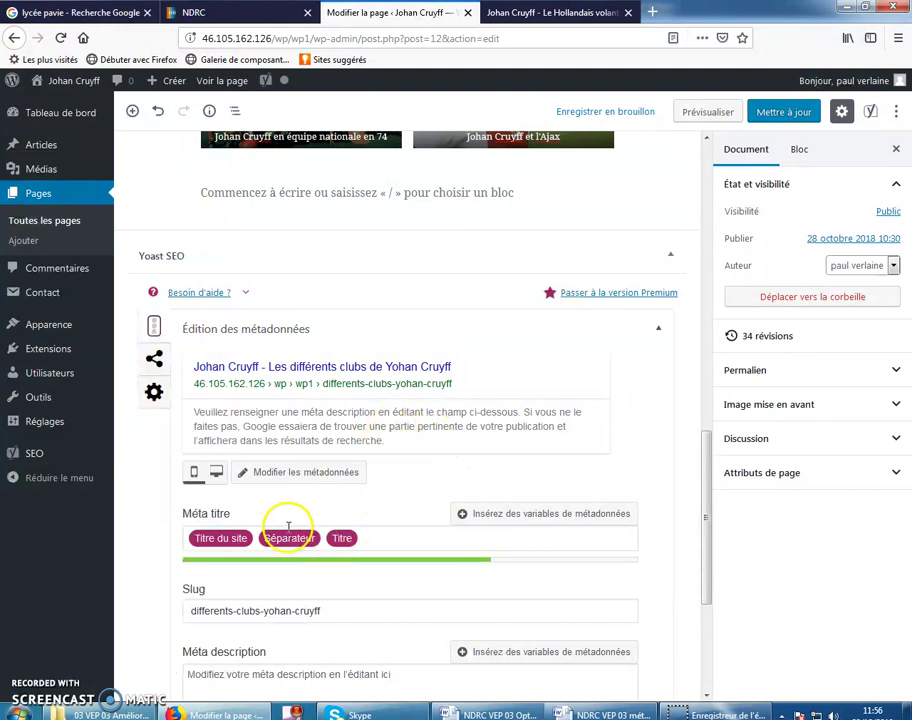
pyautogui.scroll(-1, 291, 584)
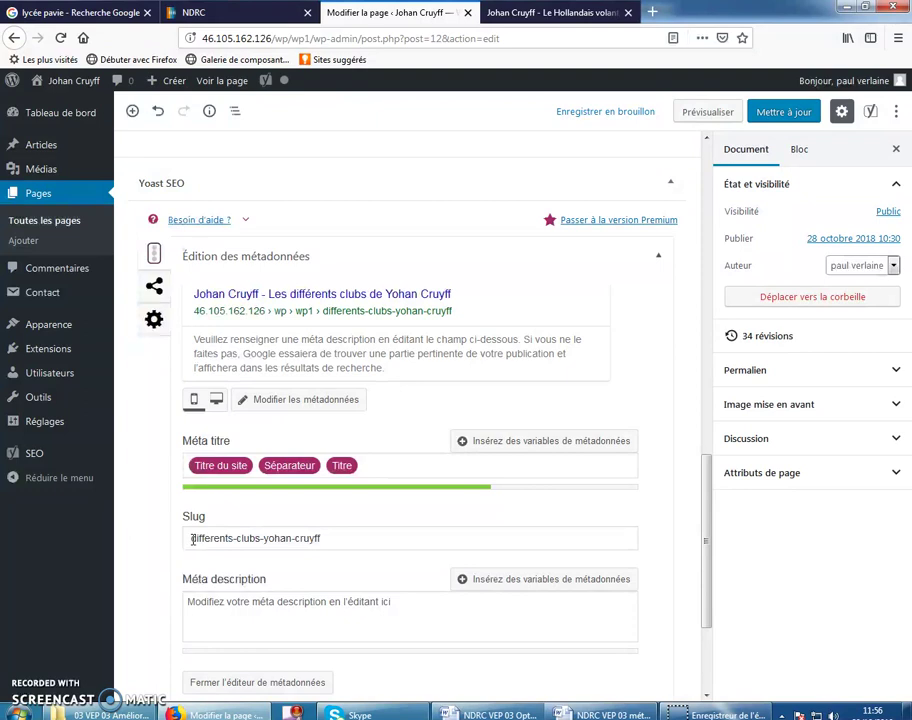
pyautogui.click(187, 545)
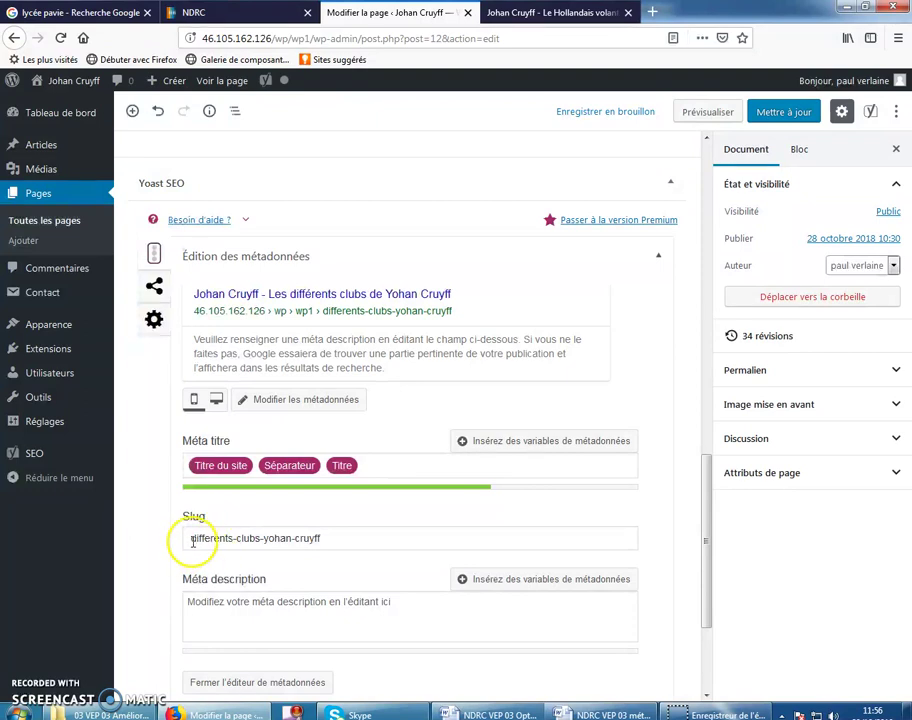
pyautogui.click(233, 540)
pyautogui.click(292, 542)
pyautogui.click(269, 541)
pyautogui.press('BackSpace')
pyautogui.write('j')
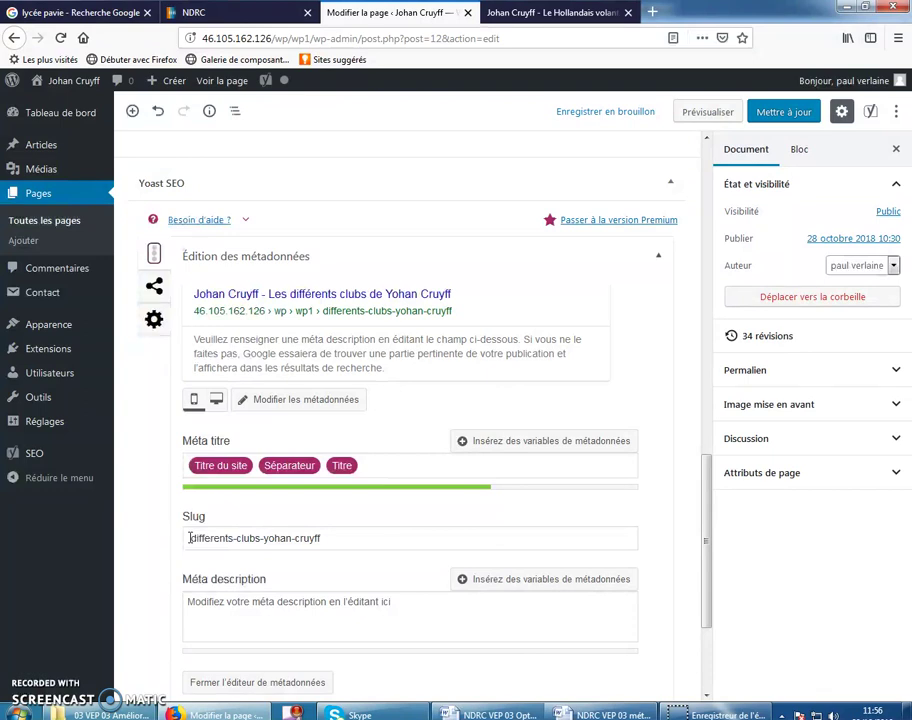
# Try adding "lequipe-" at the beginning of the page's slug.
pyautogui.click(190, 538)
pyautogui.write('lequipe')
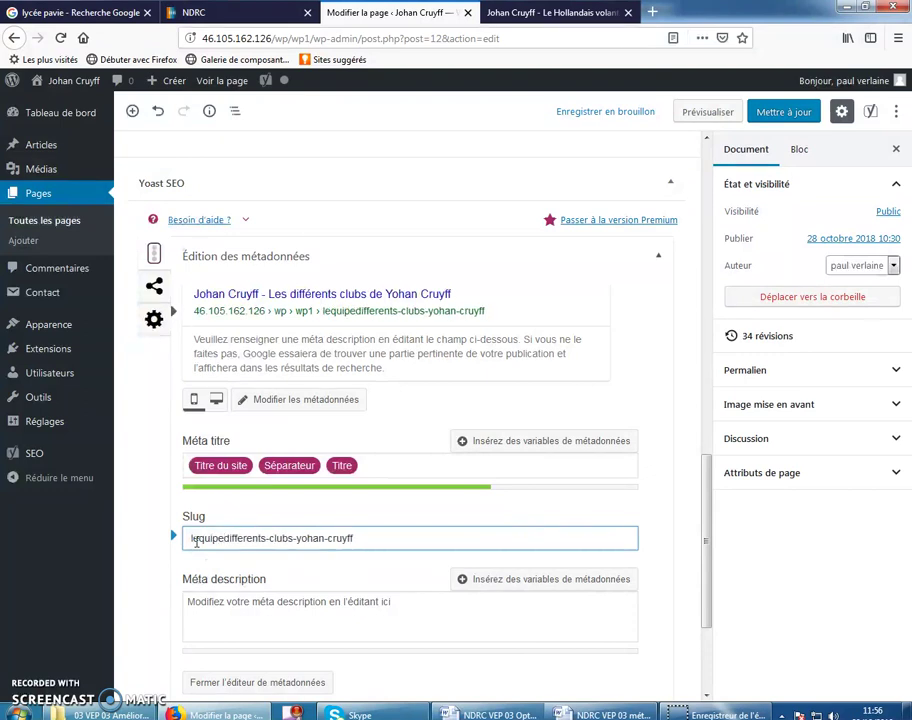
pyautogui.write('-')
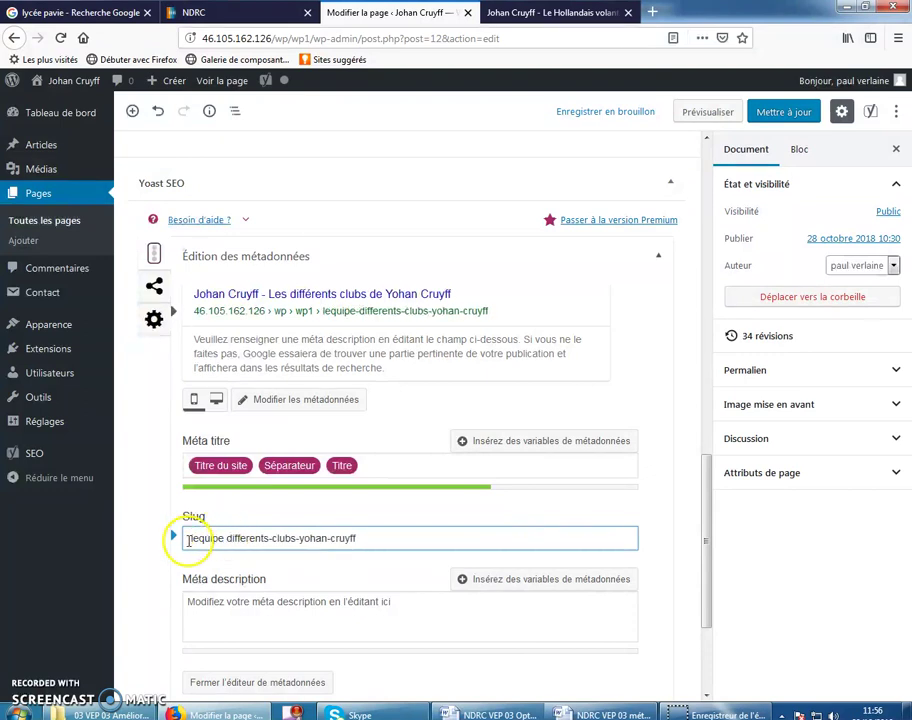
# Remove the added prefix to restore the slug to "differents-clubs-yohan-cruyff".
pyautogui.click(196, 538)
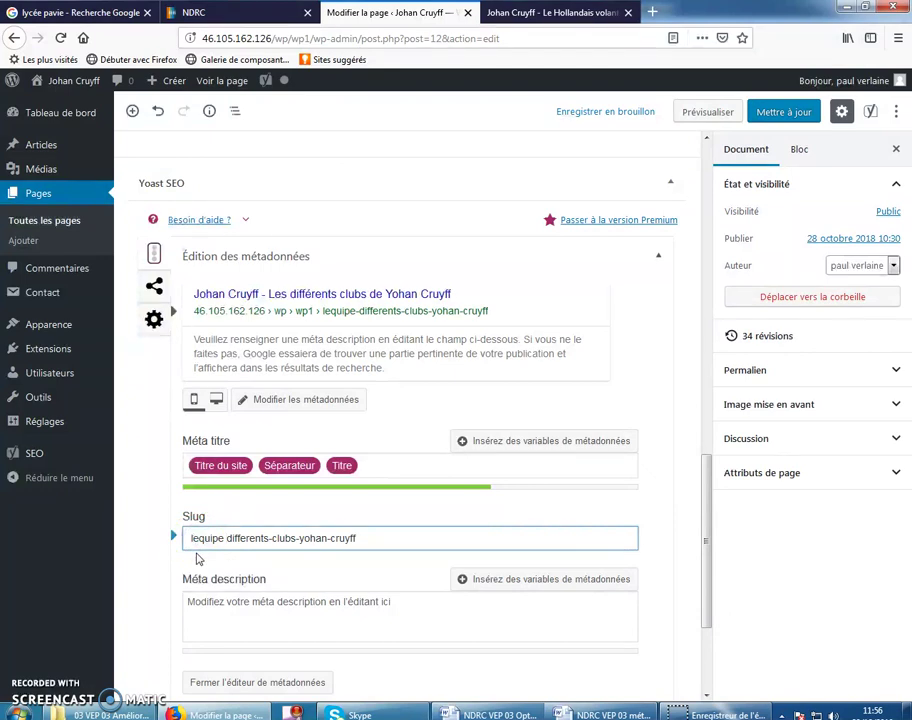
pyautogui.click(197, 572)
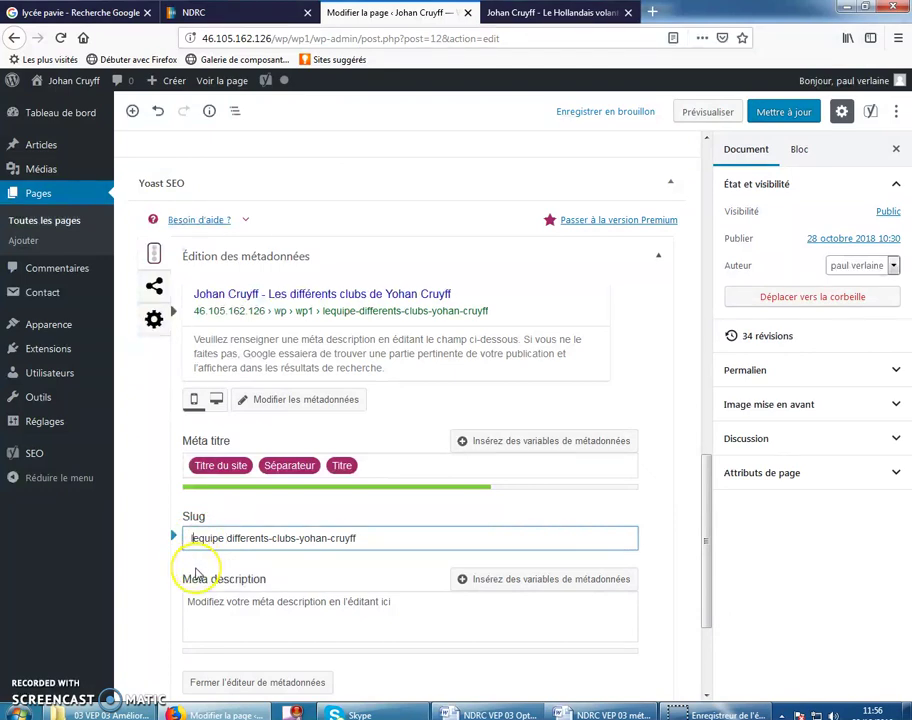
pyautogui.click(171, 573)
pyautogui.press('BackSpace')
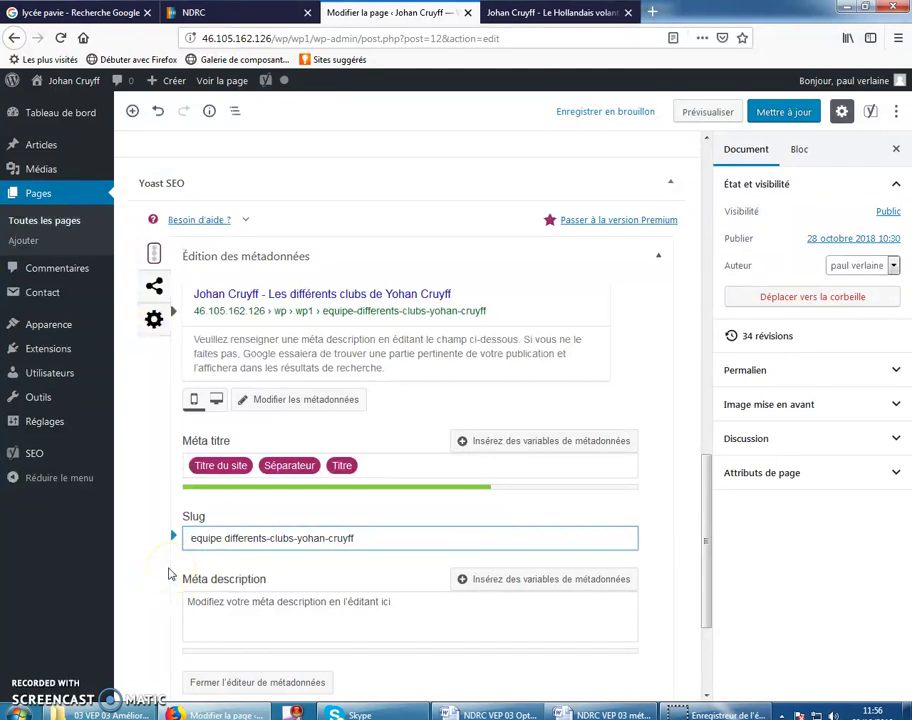
pyautogui.click(226, 527)
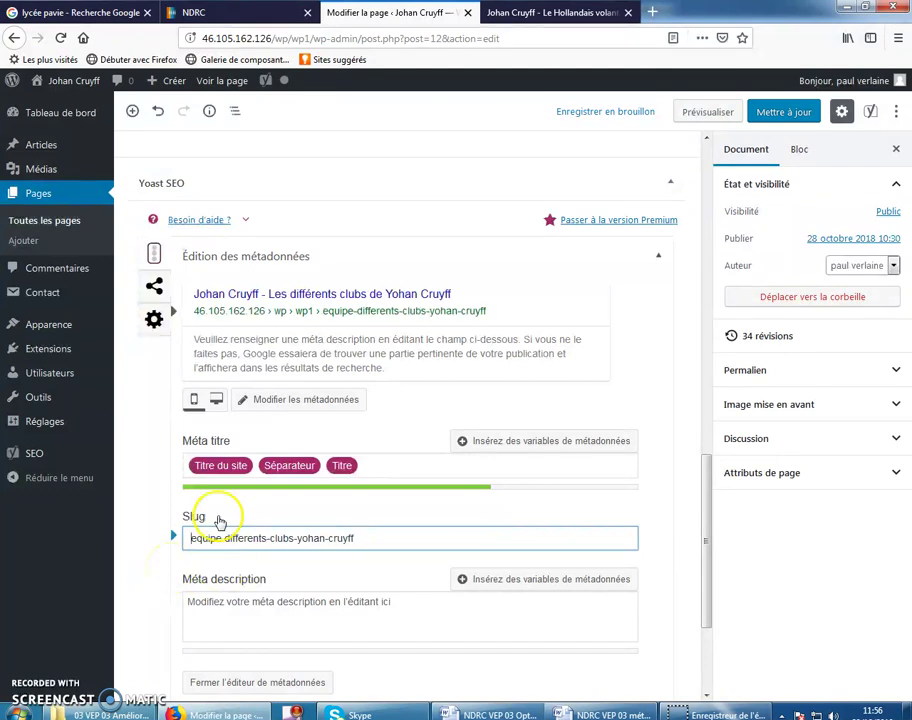
pyautogui.click(225, 578)
pyautogui.press('BackSpace')
pyautogui.press('BackSpace')
pyautogui.press('BackSpace')
pyautogui.press('BackSpace')
pyautogui.press('BackSpace')
pyautogui.press('BackSpace')
pyautogui.press('BackSpace')
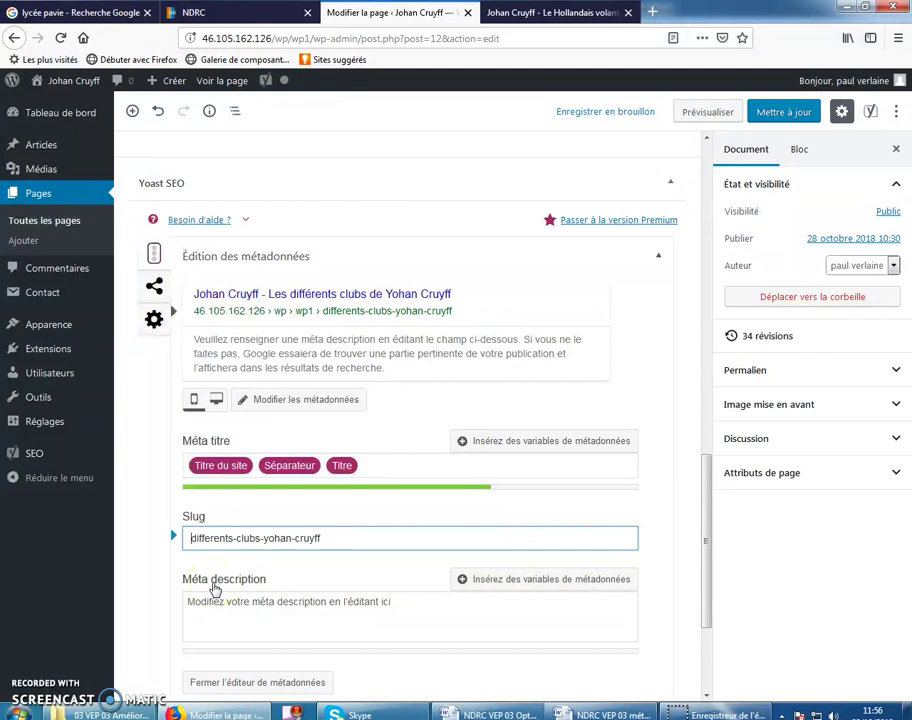
pyautogui.click(228, 604)
pyautogui.click(194, 541)
pyautogui.click(197, 556)
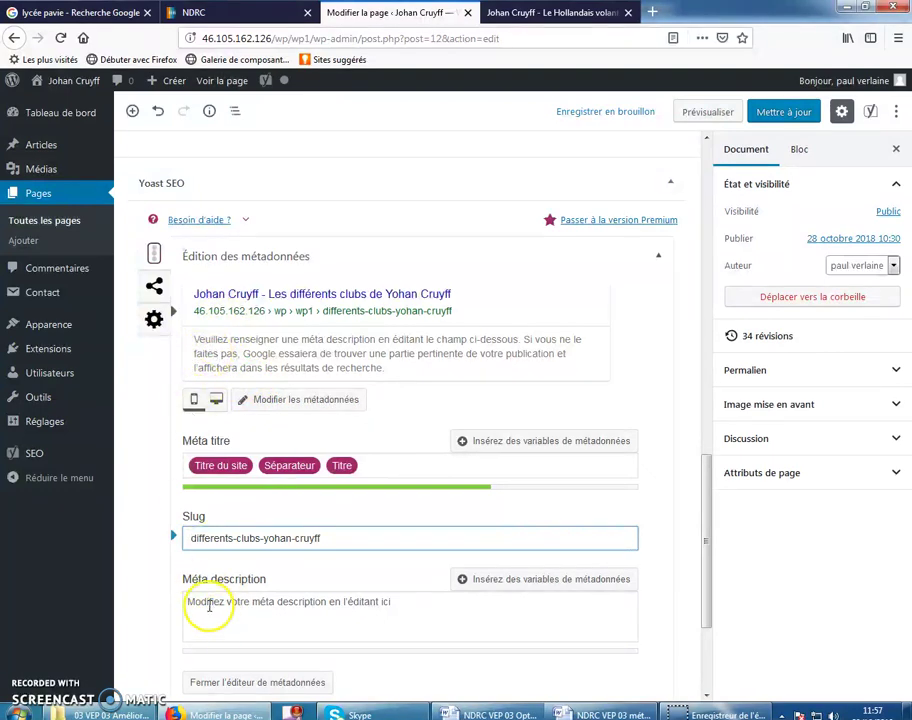
# Paste the prepared text beginning "Johan Cruyff a marqué les années 1970" and ending "et aussi le FC Barcelone." as the meta description.
pyautogui.scroll(-2, 214, 567)
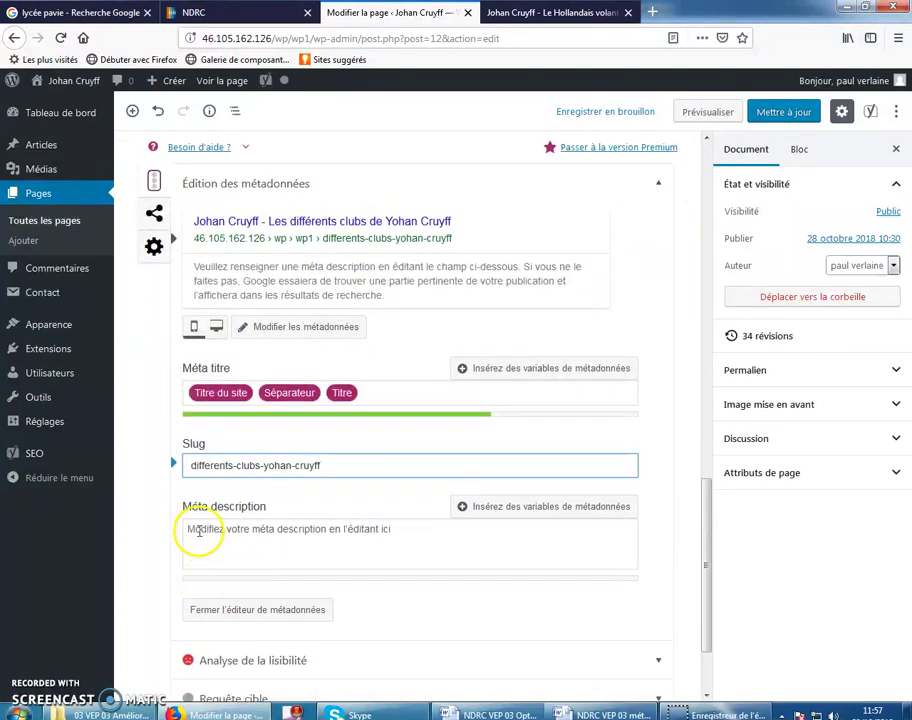
pyautogui.rightClick(198, 533)
pyautogui.click(236, 594)
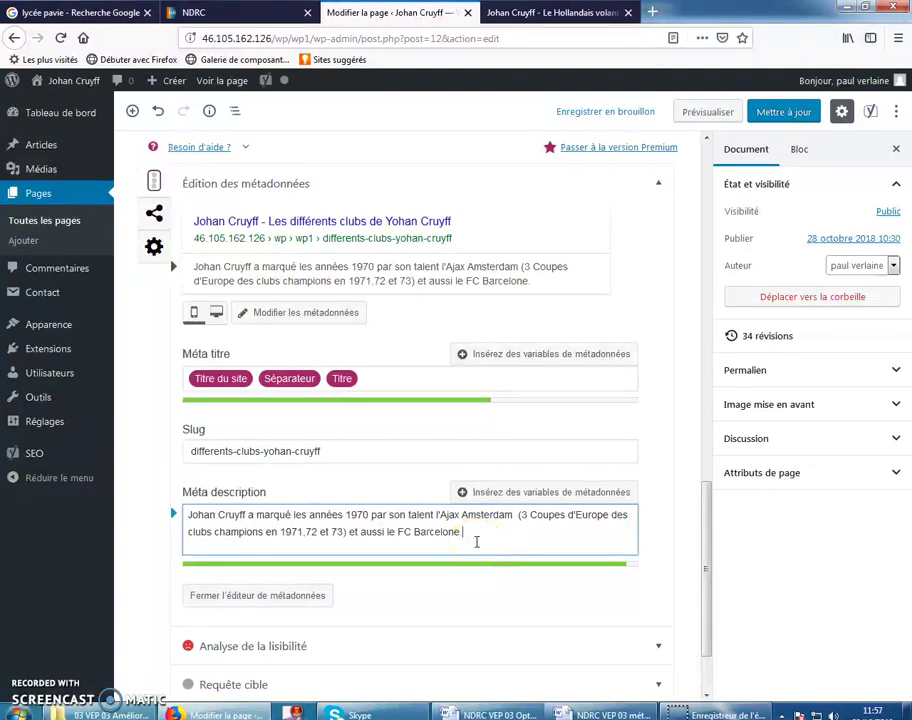
# Test the meta description's length limit by appending "vvvvvvvv" and deleting those extra characters again.
pyautogui.write('vvvvvvvv')
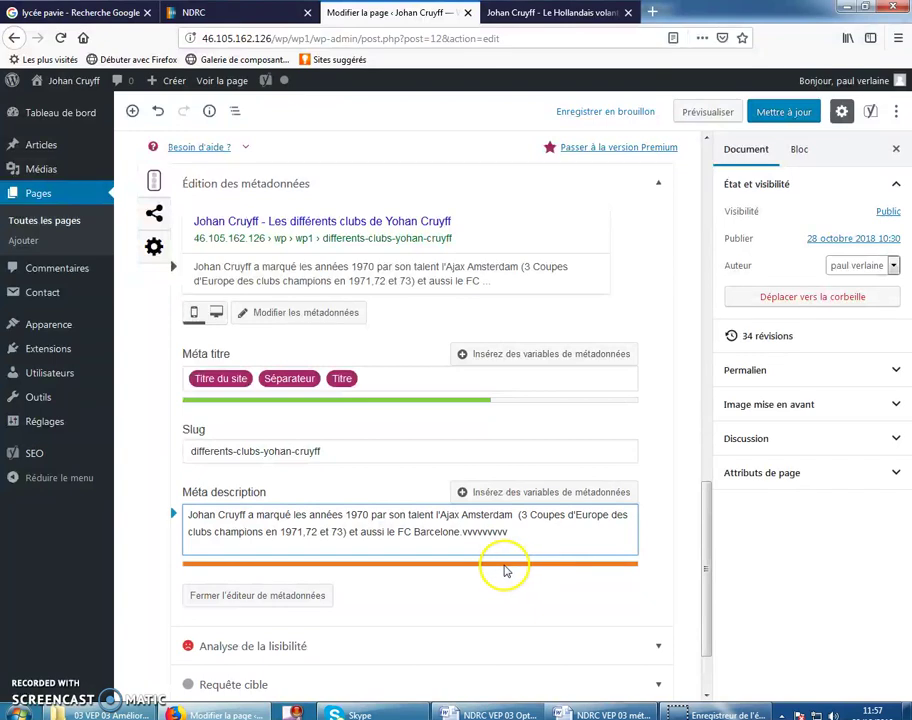
pyautogui.press('BackSpace')
pyautogui.press('BackSpace')
pyautogui.press('BackSpace')
pyautogui.press('BackSpace')
pyautogui.press('BackSpace')
pyautogui.press('BackSpace')
pyautogui.press('BackSpace')
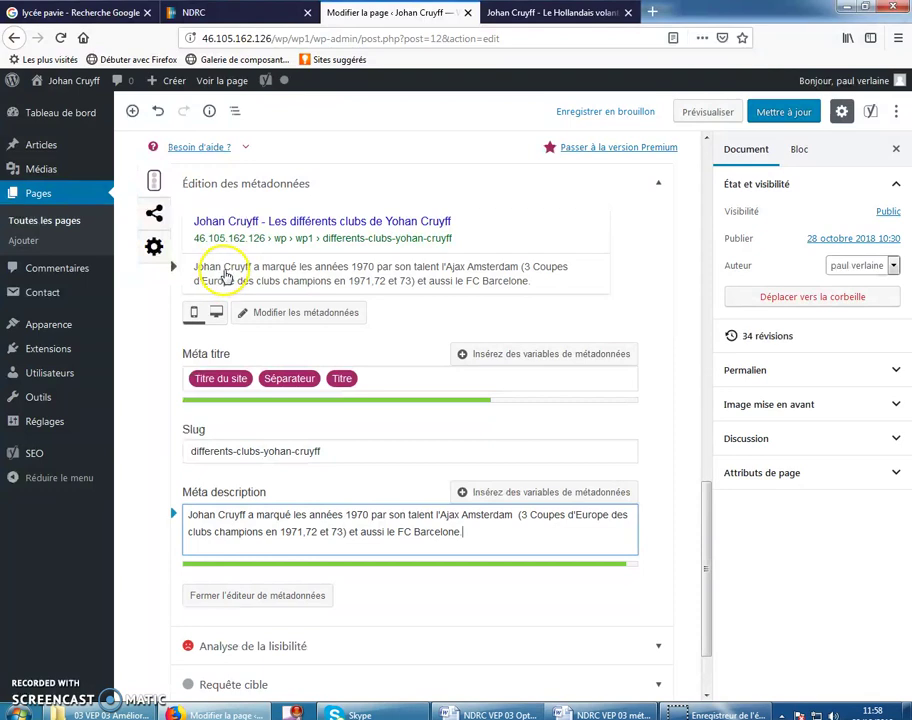
# Open the readability analysis and highlight the passive-voice sentences in the page text to examine them.
pyautogui.moveTo(700, 508); pyautogui.dragTo(704, 554)
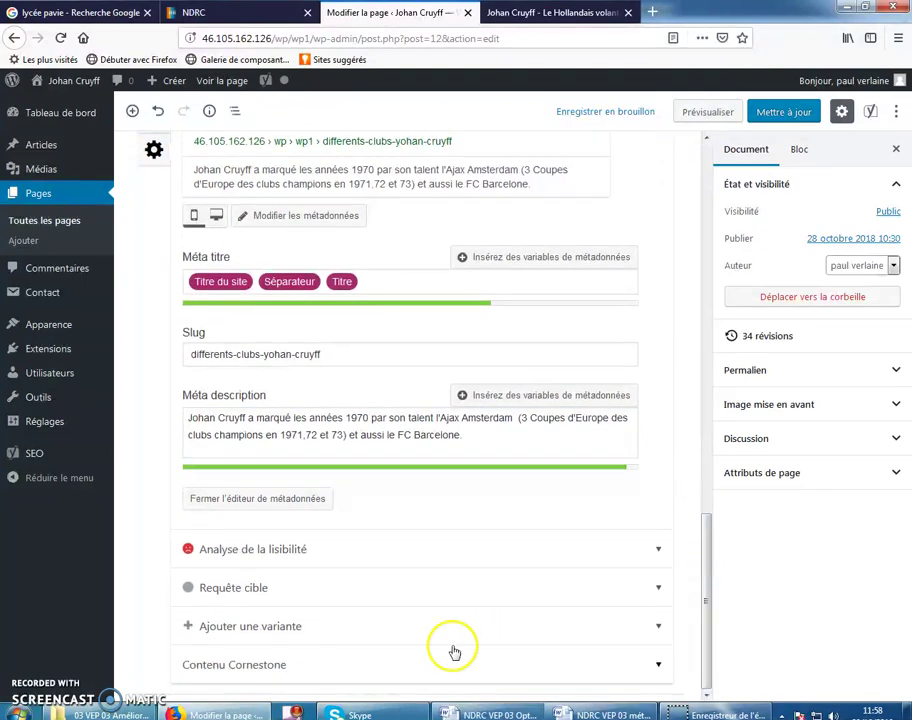
pyautogui.click(655, 553)
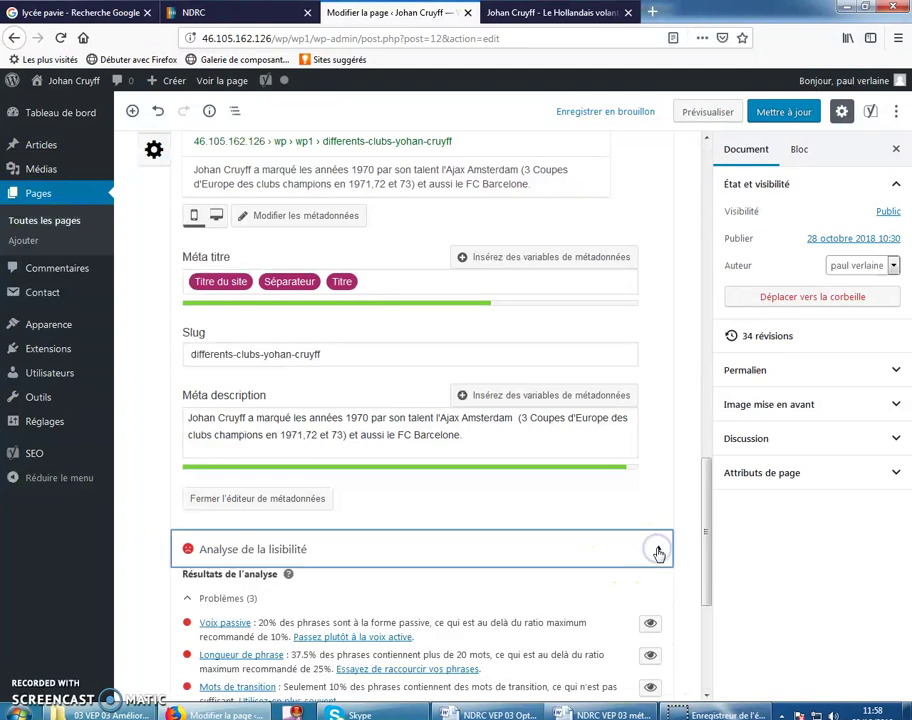
pyautogui.scroll(-5, 651, 556)
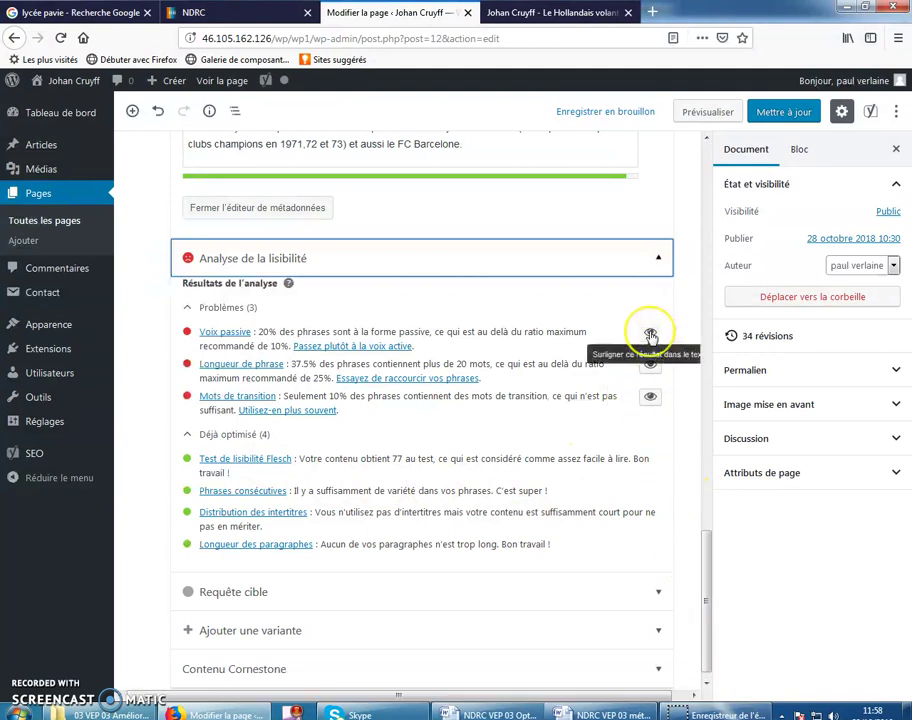
pyautogui.click(650, 335)
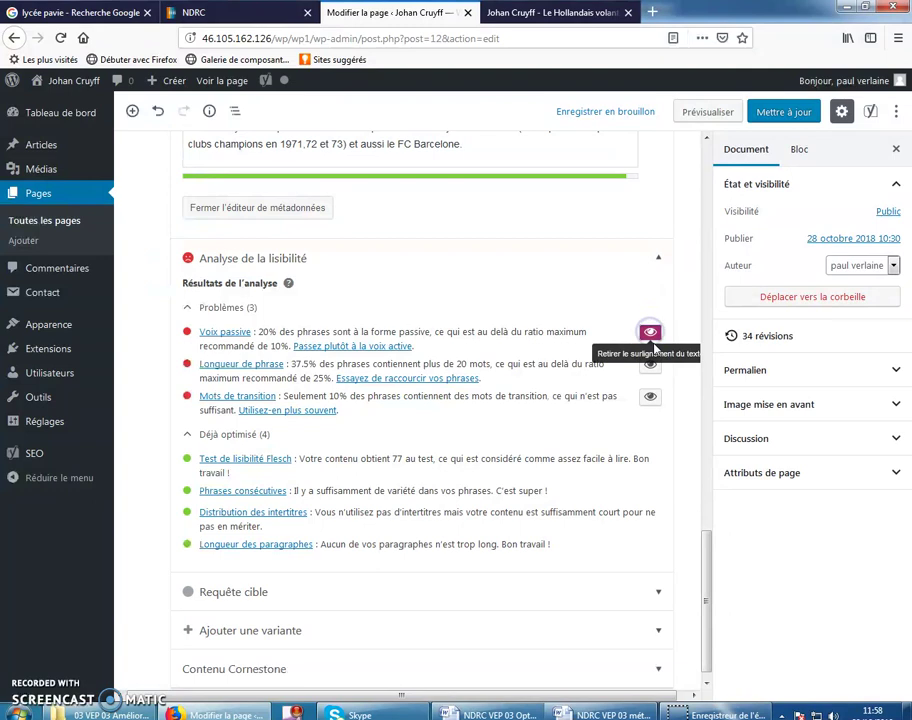
pyautogui.moveTo(707, 536)
pyautogui.mouseDown()
pyautogui.moveTo(697, 498)
pyautogui.moveTo(704, 370)
pyautogui.moveTo(706, 539)
pyautogui.mouseUp()
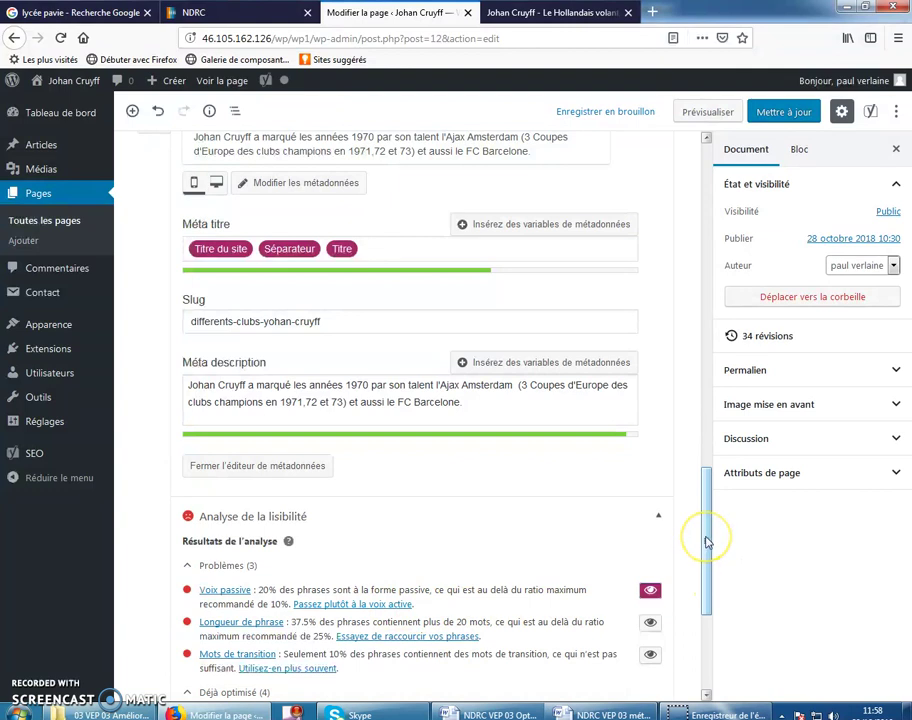
pyautogui.moveTo(706, 541); pyautogui.dragTo(703, 233)
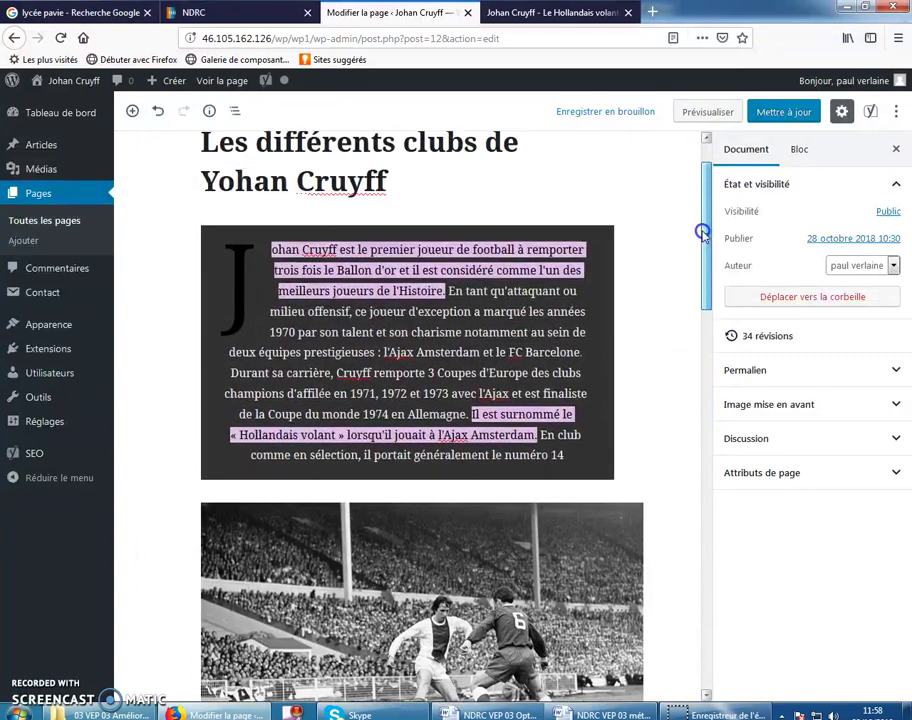
# Delete "il est" before "considéré" in the paragraph's first sentence to reduce the passive voice.
pyautogui.click(271, 281)
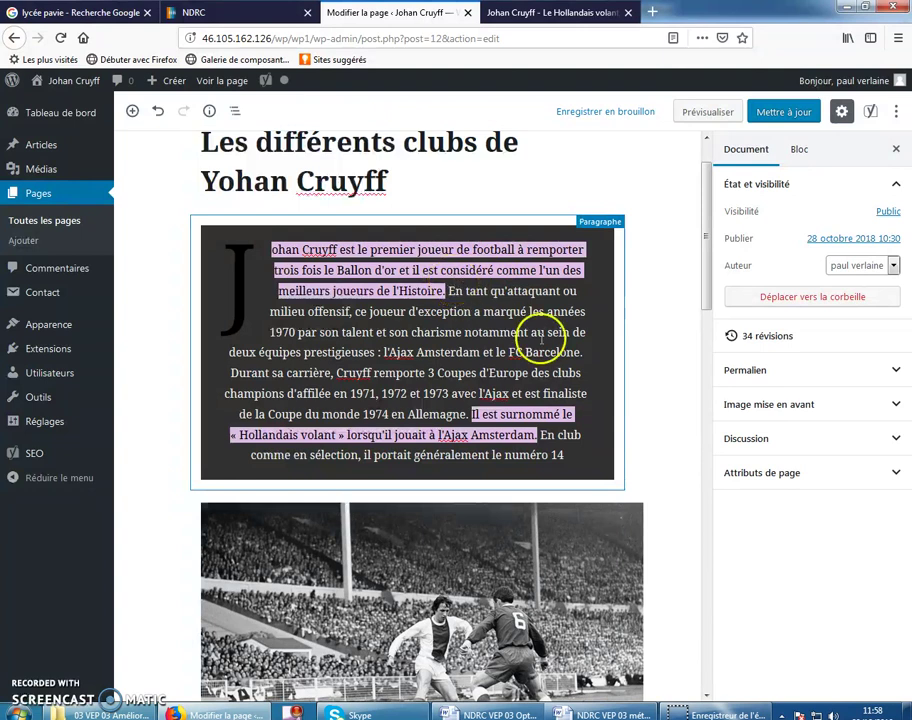
pyautogui.click(440, 266)
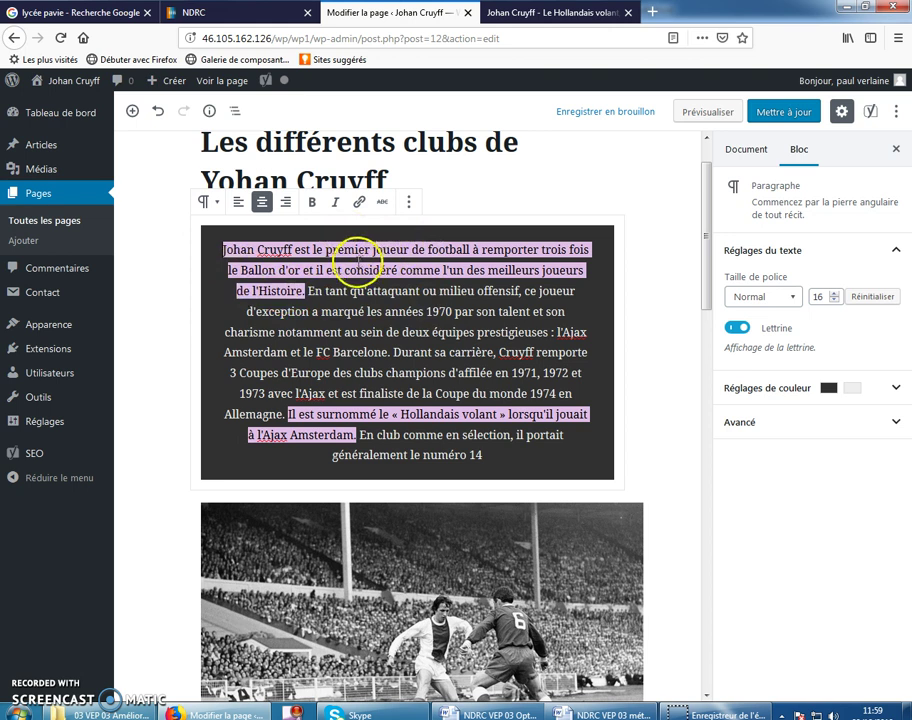
pyautogui.scroll(1, 366, 265)
pyautogui.click(345, 335)
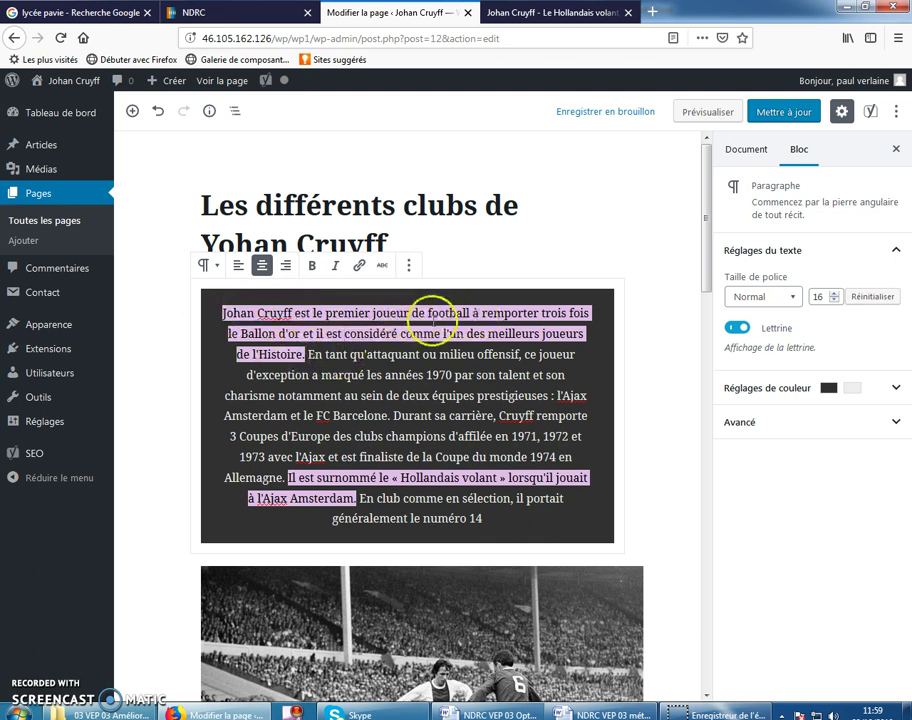
pyautogui.press('BackSpace')
pyautogui.press('BackSpace')
pyautogui.press('BackSpace')
pyautogui.press('BackSpace')
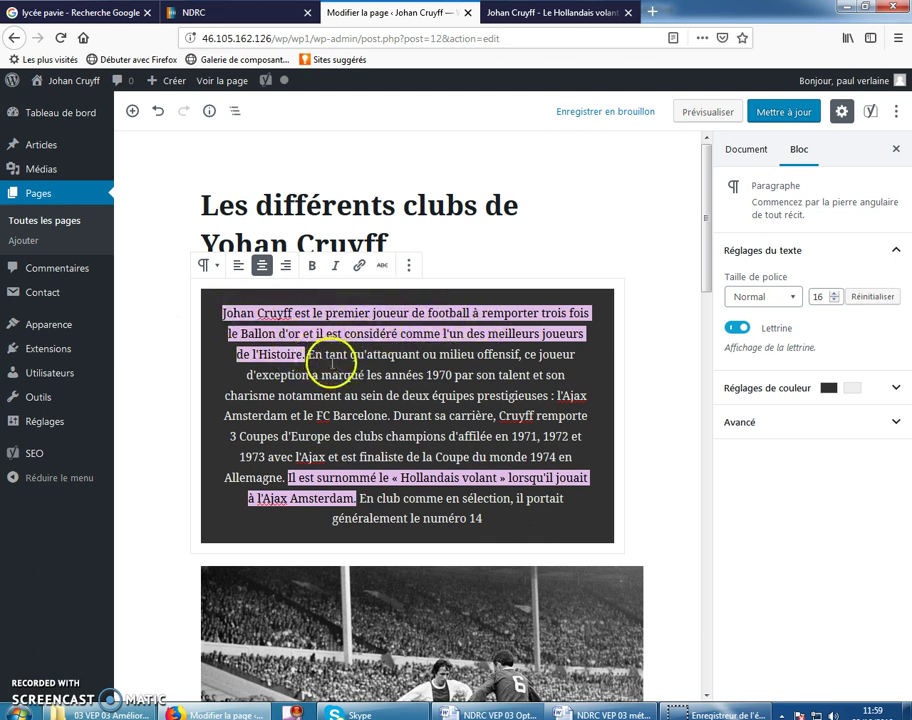
pyautogui.press('BackSpace')
pyautogui.press('BackSpace')
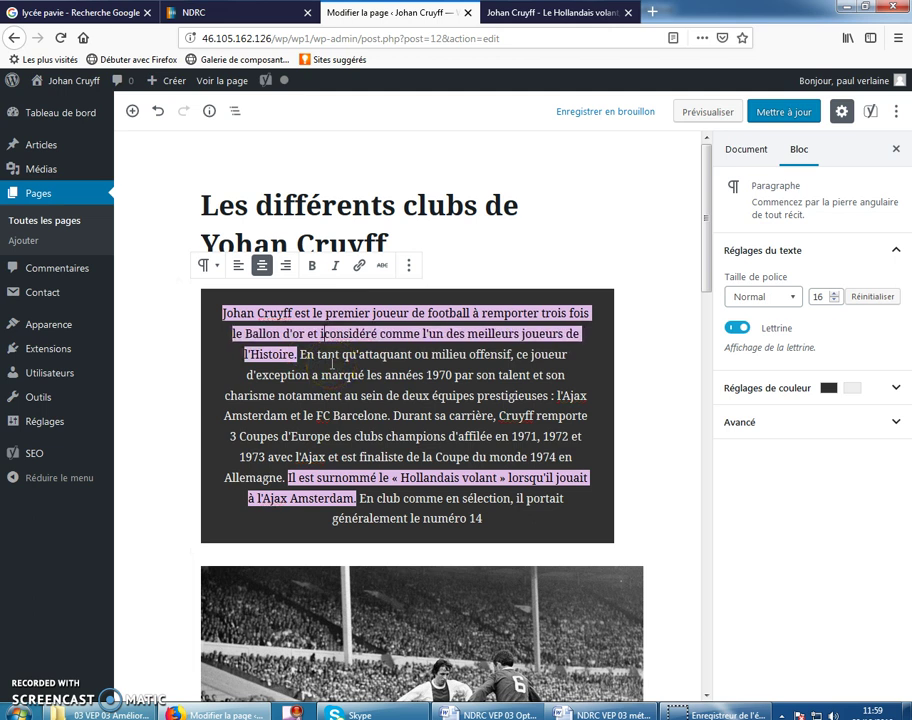
pyautogui.press('BackSpace')
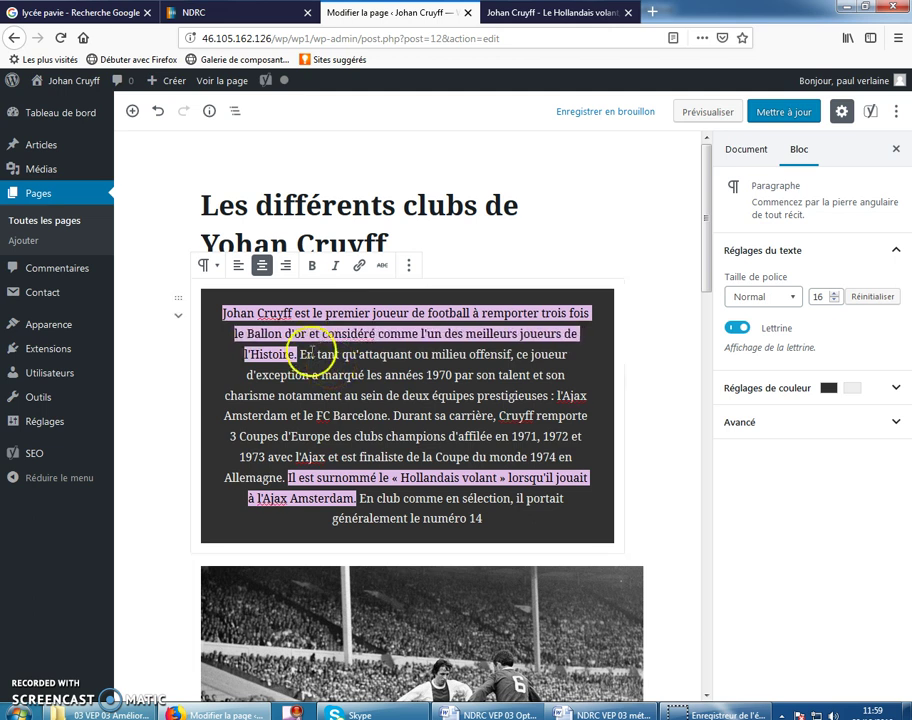
pyautogui.click(311, 351)
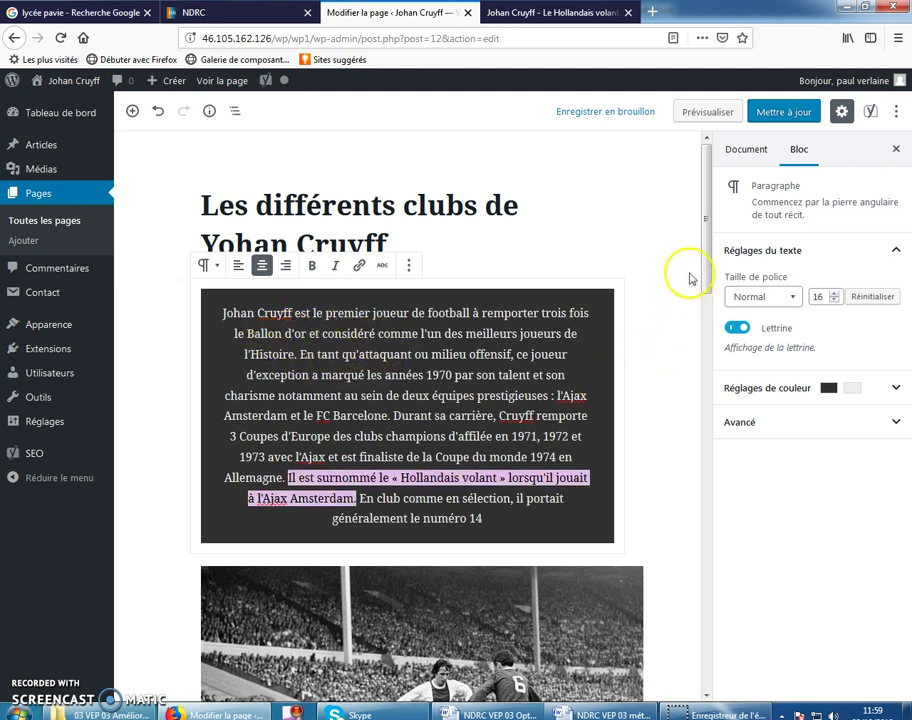
# Review the passive-voice result in the readability analysis, update the page, and open the list of all pages.
pyautogui.moveTo(701, 247); pyautogui.dragTo(707, 622)
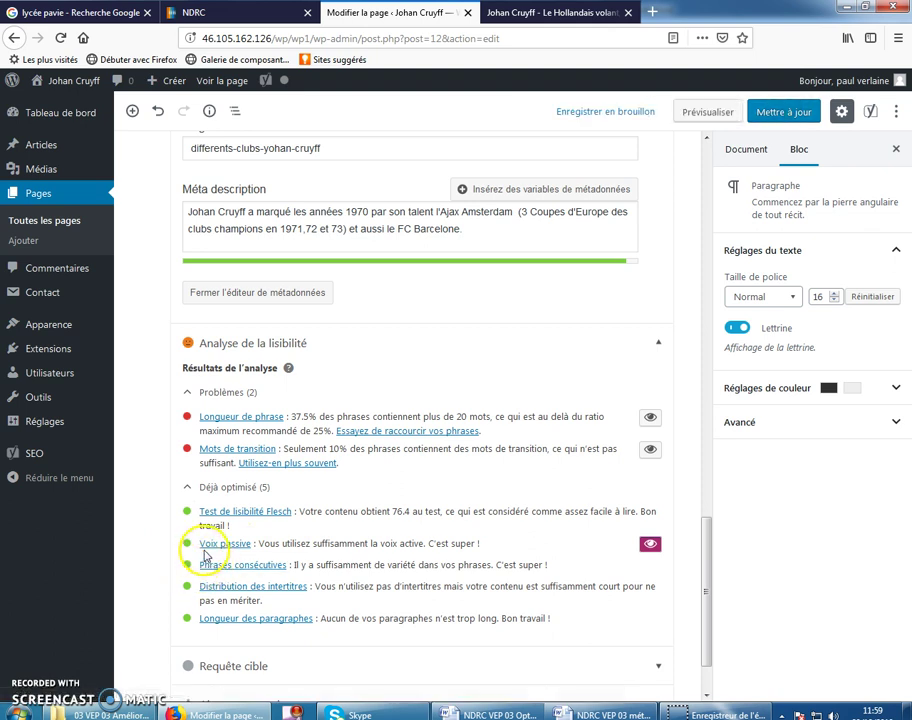
pyautogui.click(776, 112)
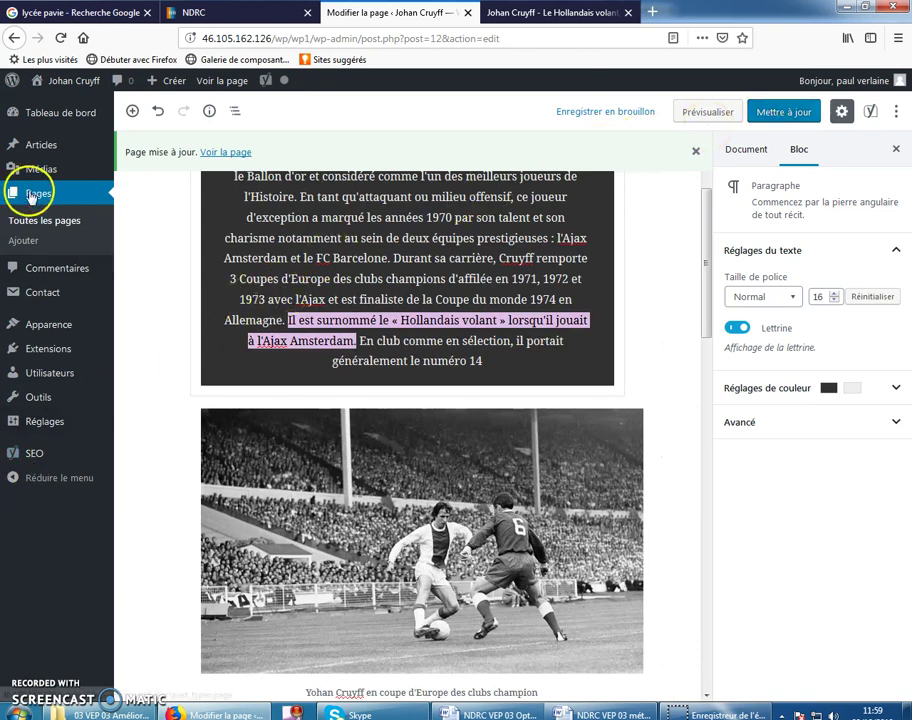
pyautogui.click(35, 222)
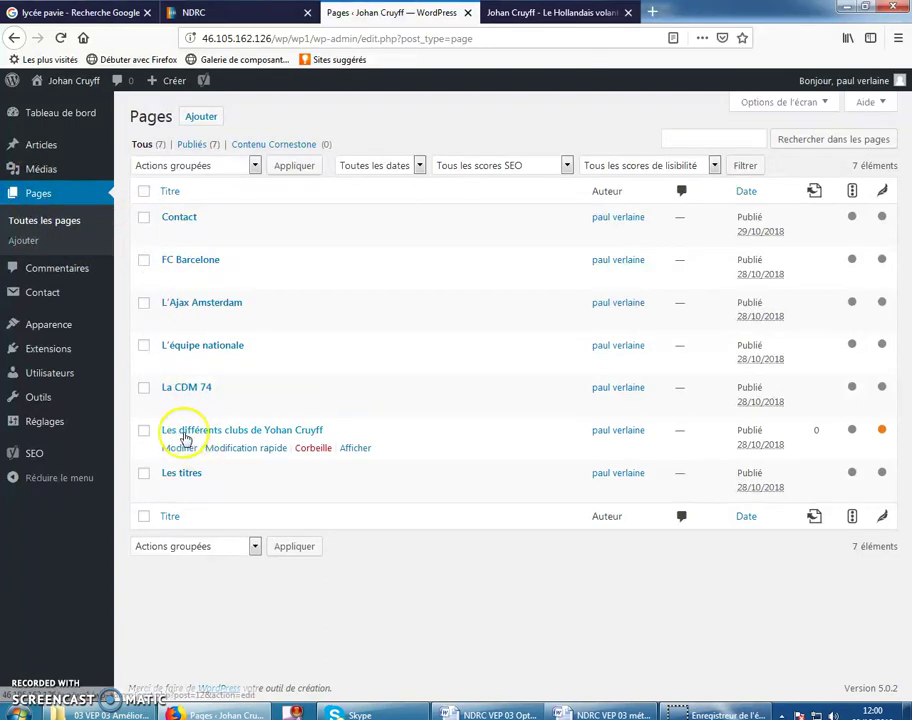
# Reopen "Les différents clubs de Yohan Cruyff" for editing and examine the problems listed in its readability analysis.
pyautogui.click(179, 448)
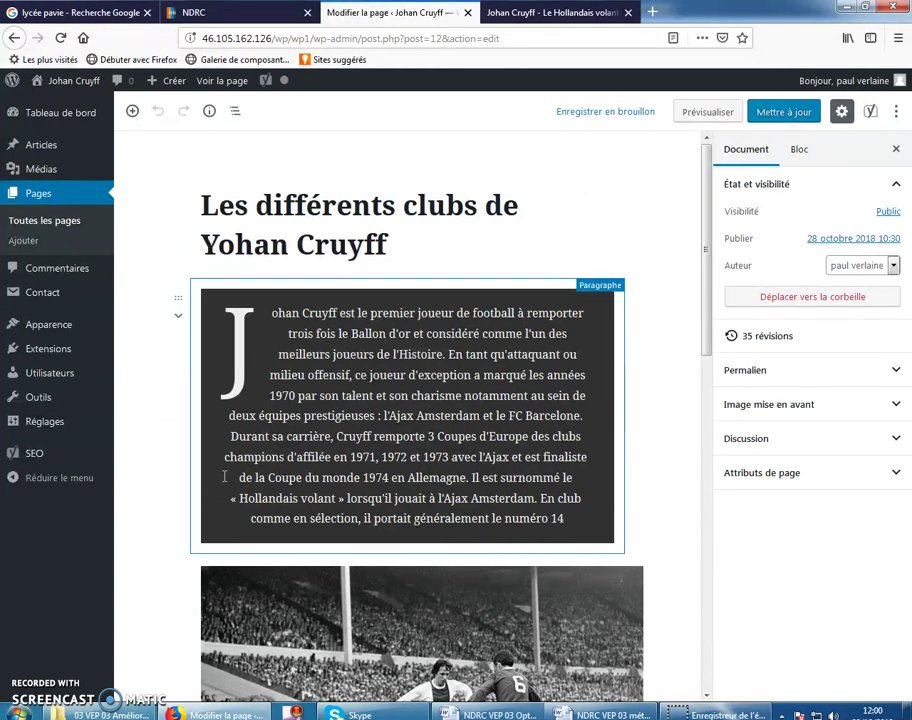
pyautogui.scroll(-1, 315, 370)
pyautogui.scroll(-3, 326, 336)
pyautogui.click(326, 330)
pyautogui.scroll(3, 330, 345)
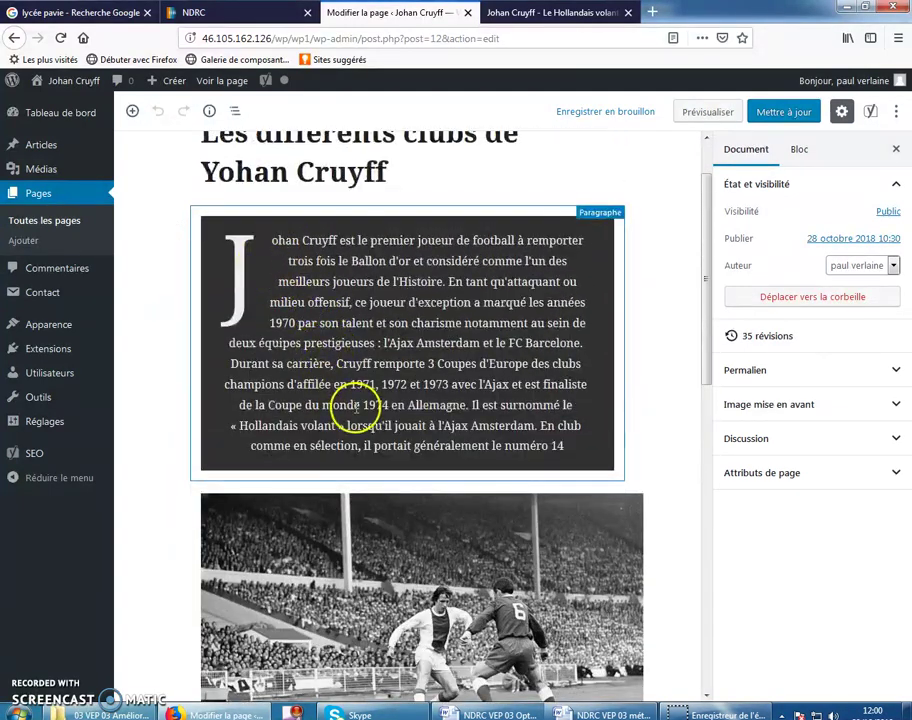
pyautogui.scroll(-4, 362, 530)
pyautogui.scroll(-6, 343, 460)
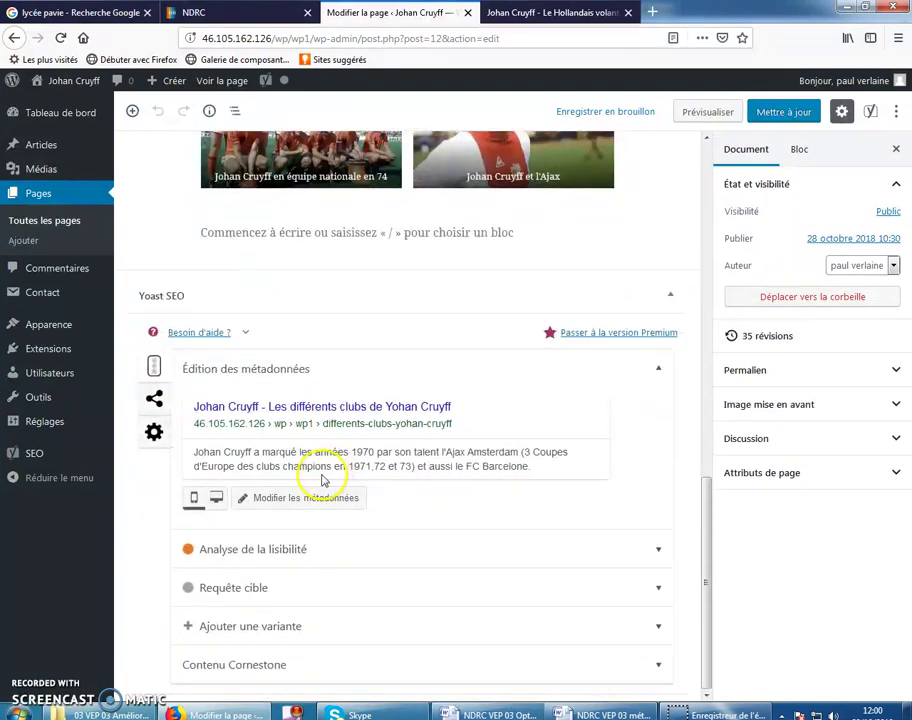
pyautogui.click(281, 550)
pyautogui.scroll(-3, 262, 556)
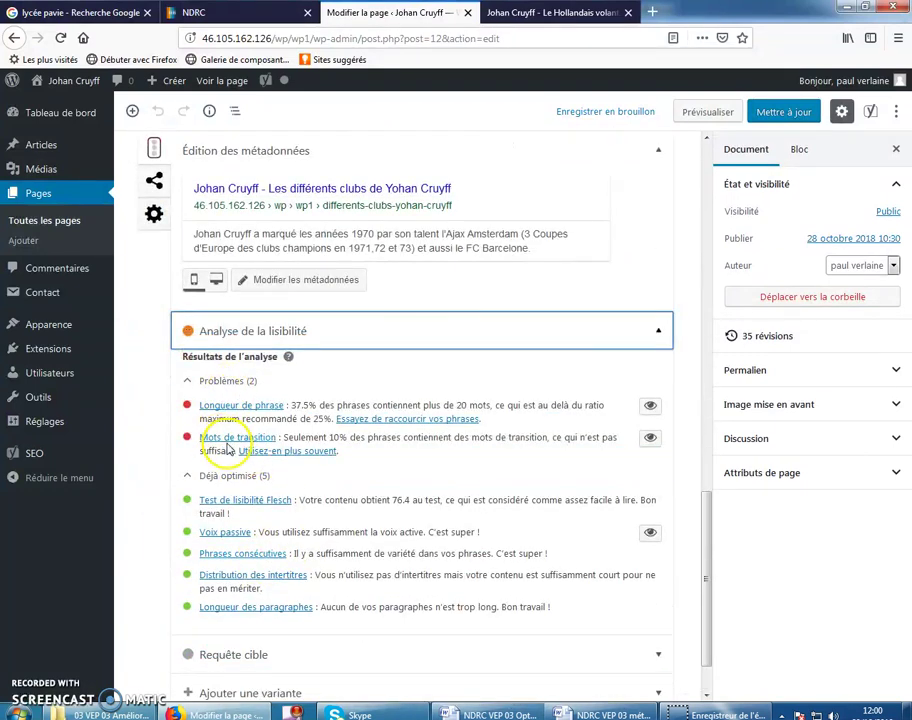
pyautogui.scroll(5, 249, 462)
pyautogui.scroll(7, 249, 461)
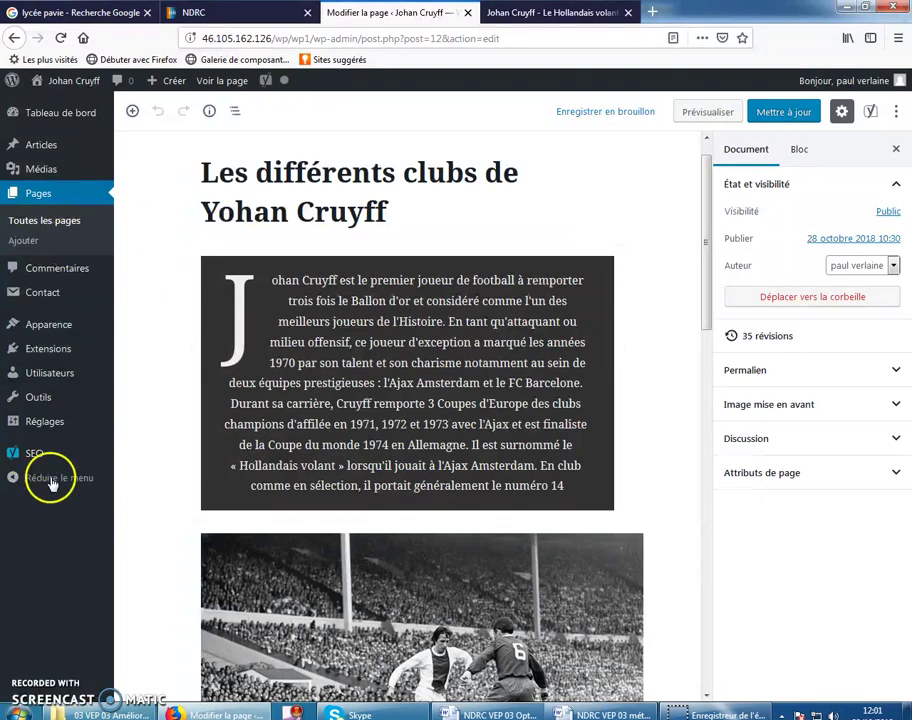
# Review the enabled features in Yoast SEO's general settings and save the settings.
pyautogui.moveTo(30, 458)
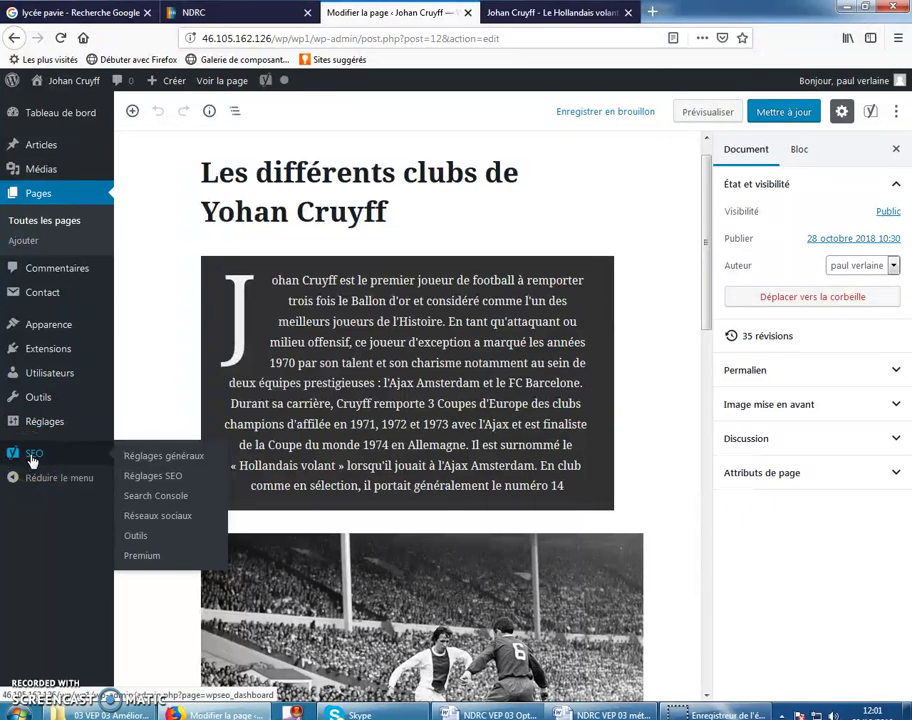
pyautogui.click(35, 455)
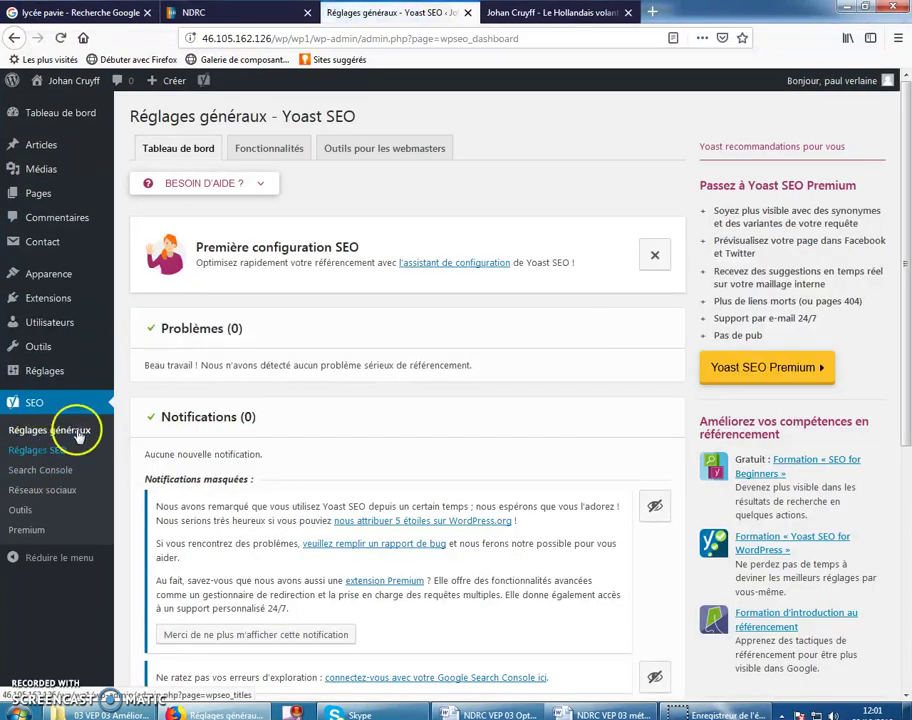
pyautogui.click(277, 148)
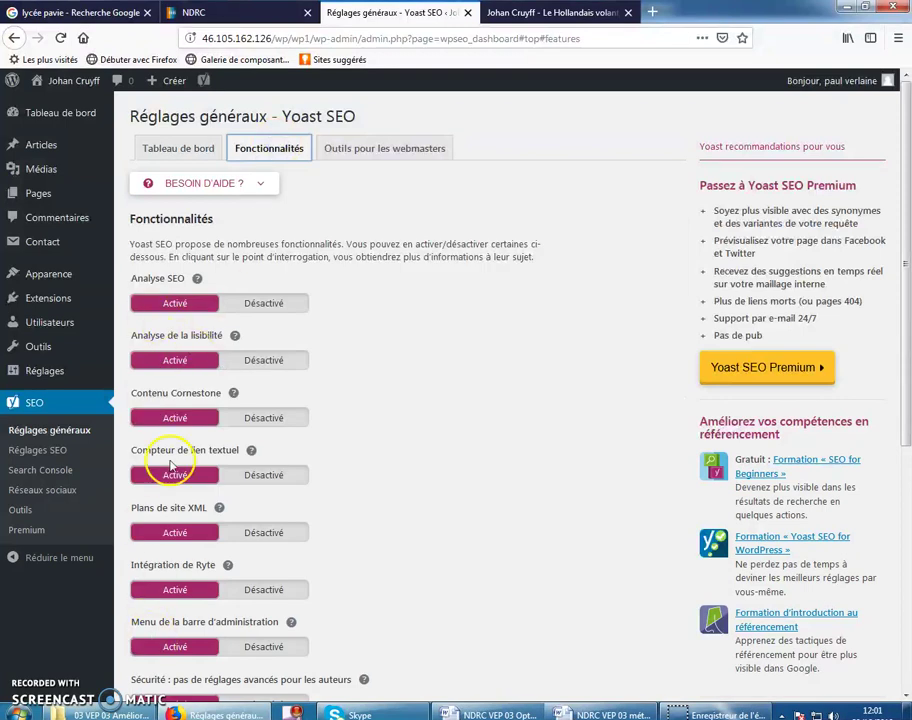
pyautogui.scroll(-3, 150, 540)
pyautogui.click(173, 601)
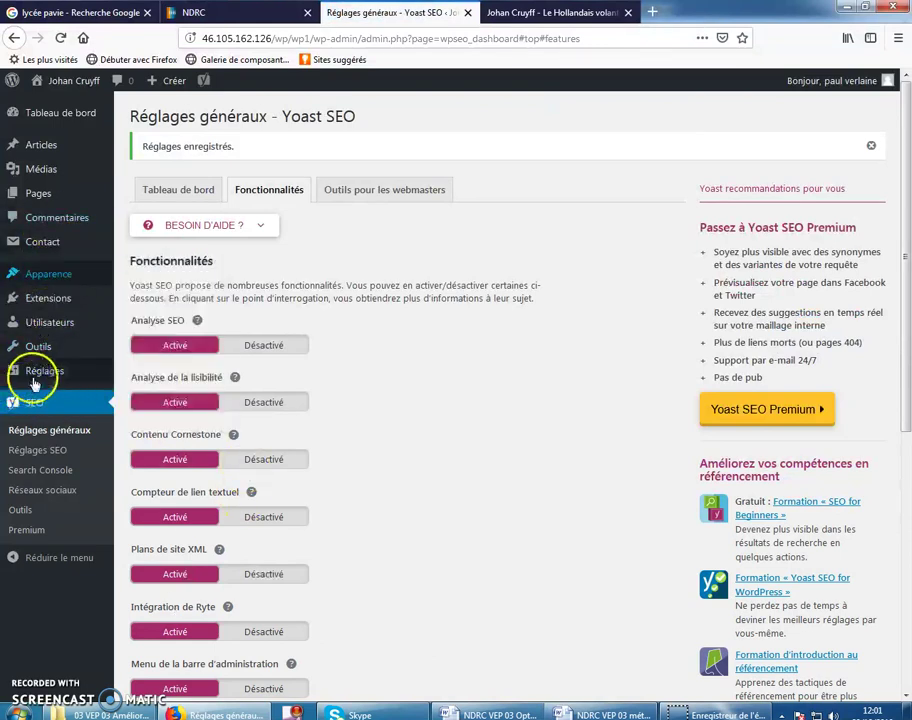
# Reopen "Les différents clubs de Yohan Cruyff" from the page list and examine its title, paragraph and Yoast metadata preview.
pyautogui.click(44, 198)
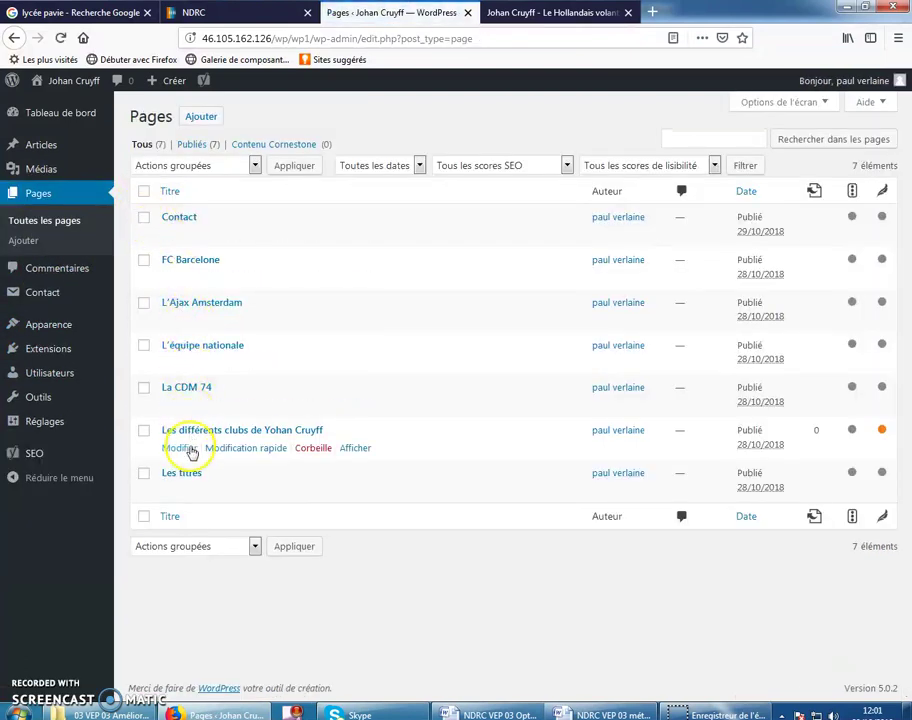
pyautogui.click(180, 448)
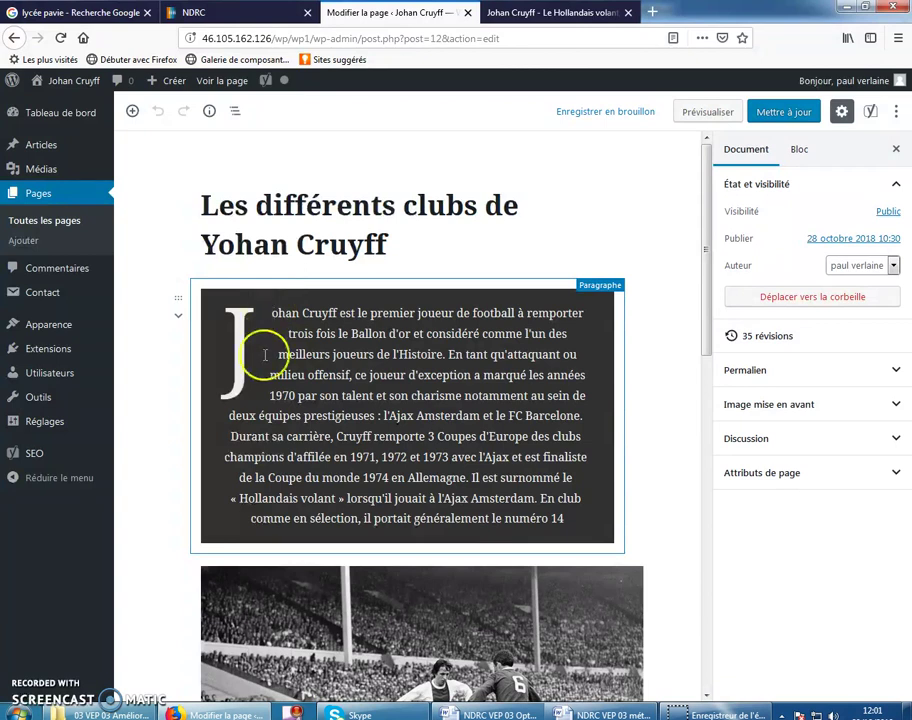
pyautogui.click(425, 225)
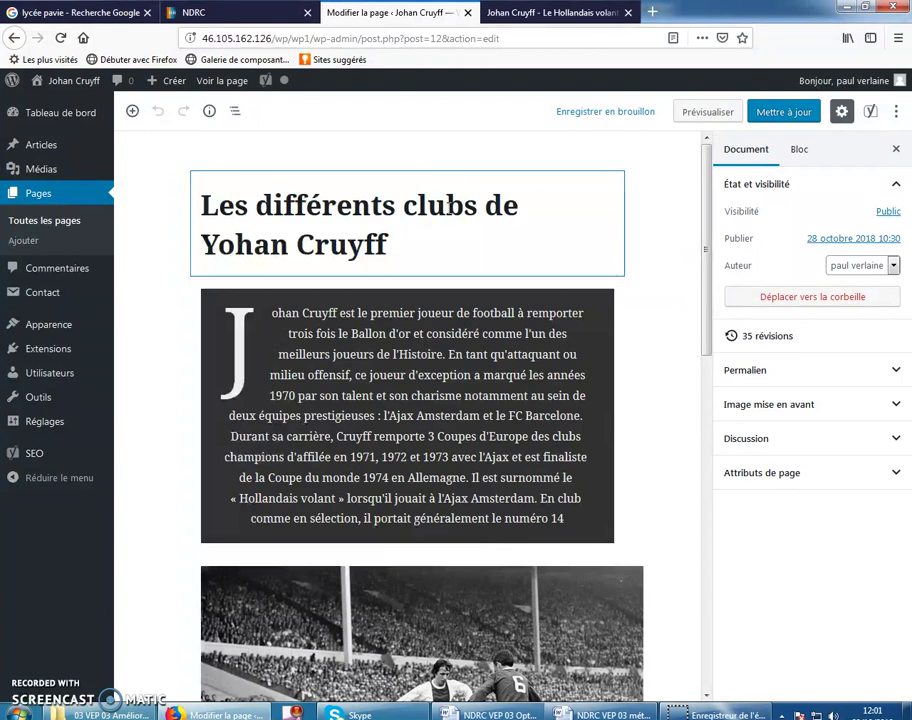
pyautogui.click(398, 390)
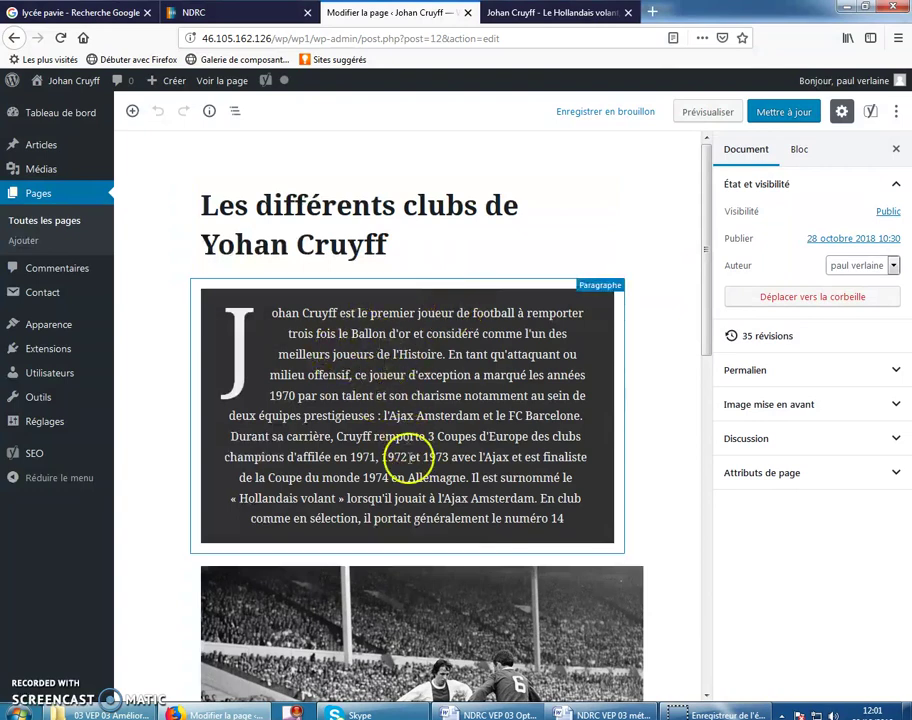
pyautogui.scroll(-3, 385, 450)
pyautogui.scroll(3, 372, 204)
pyautogui.click(330, 197)
pyautogui.click(370, 322)
pyautogui.scroll(-5, 360, 500)
pyautogui.scroll(-3, 357, 486)
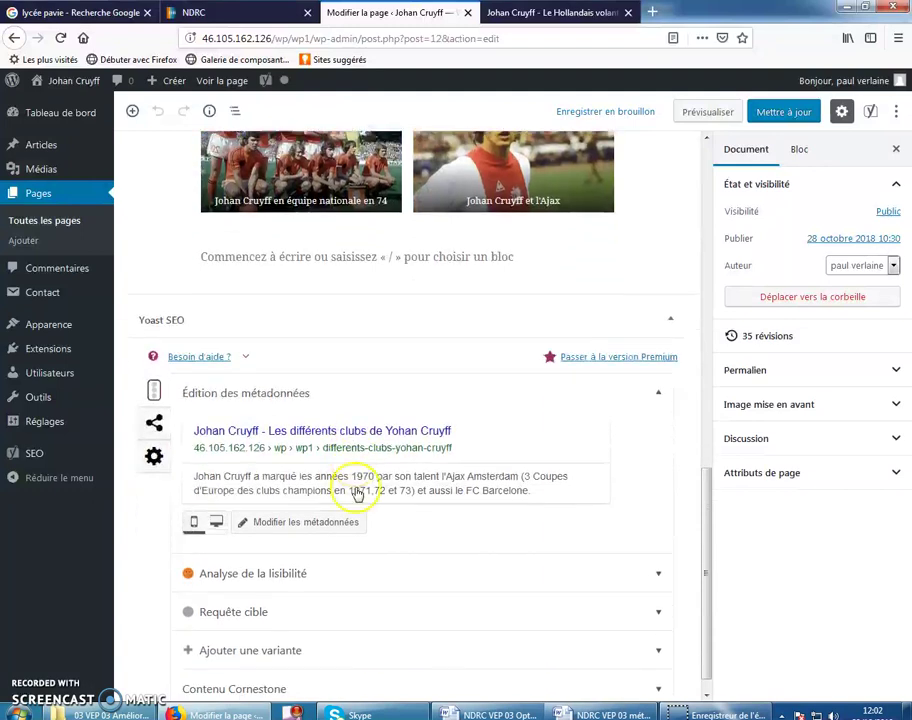